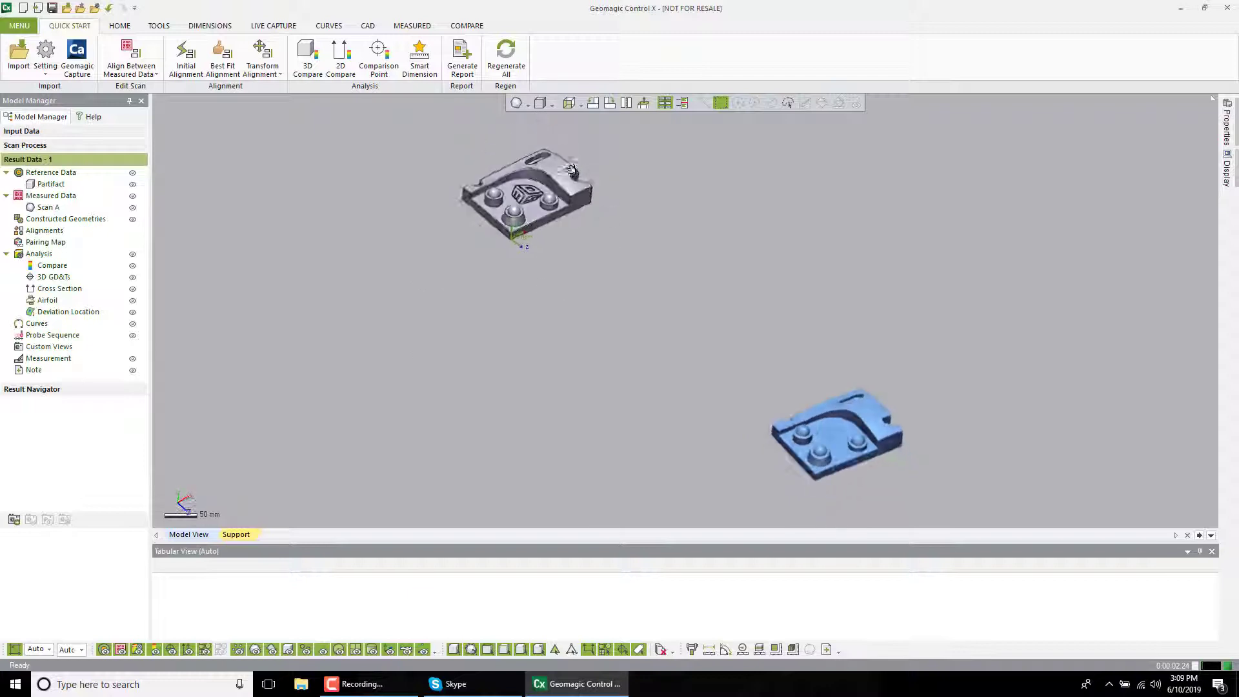
# Step: Align the scan to the reference part with Initial Alignment and Best Fit Alignment, and run a 3D Compare on it
pyautogui.click(185, 56)
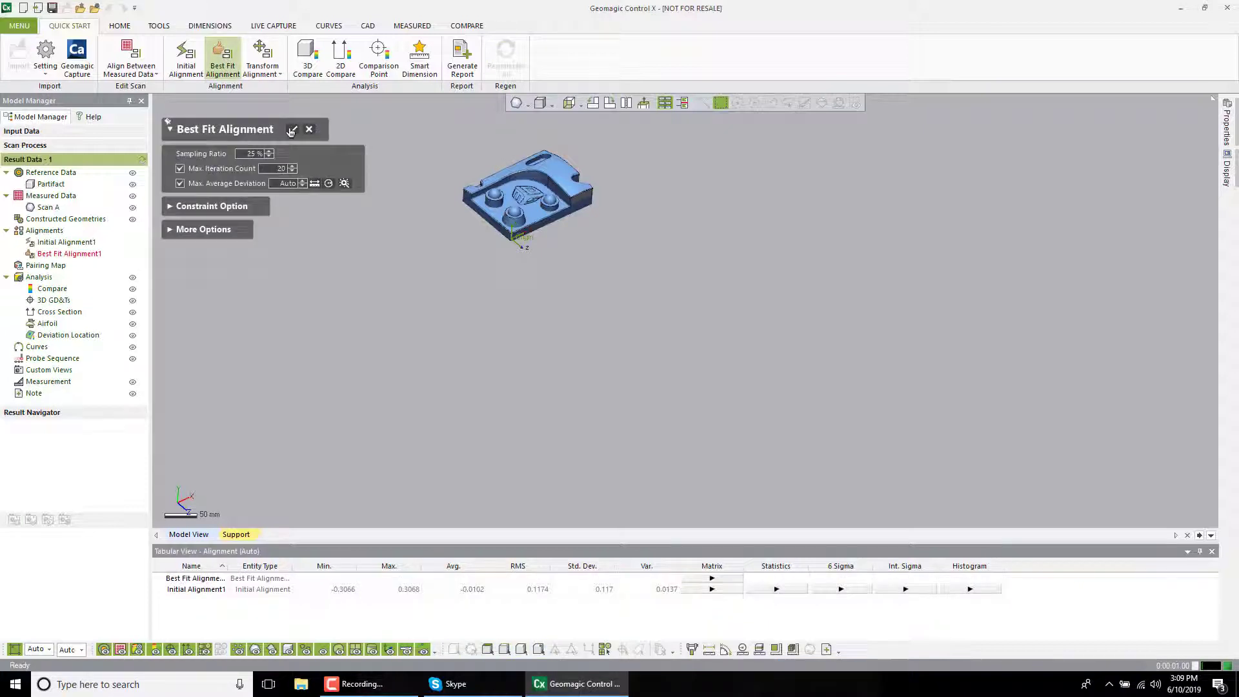
pyautogui.click(291, 130)
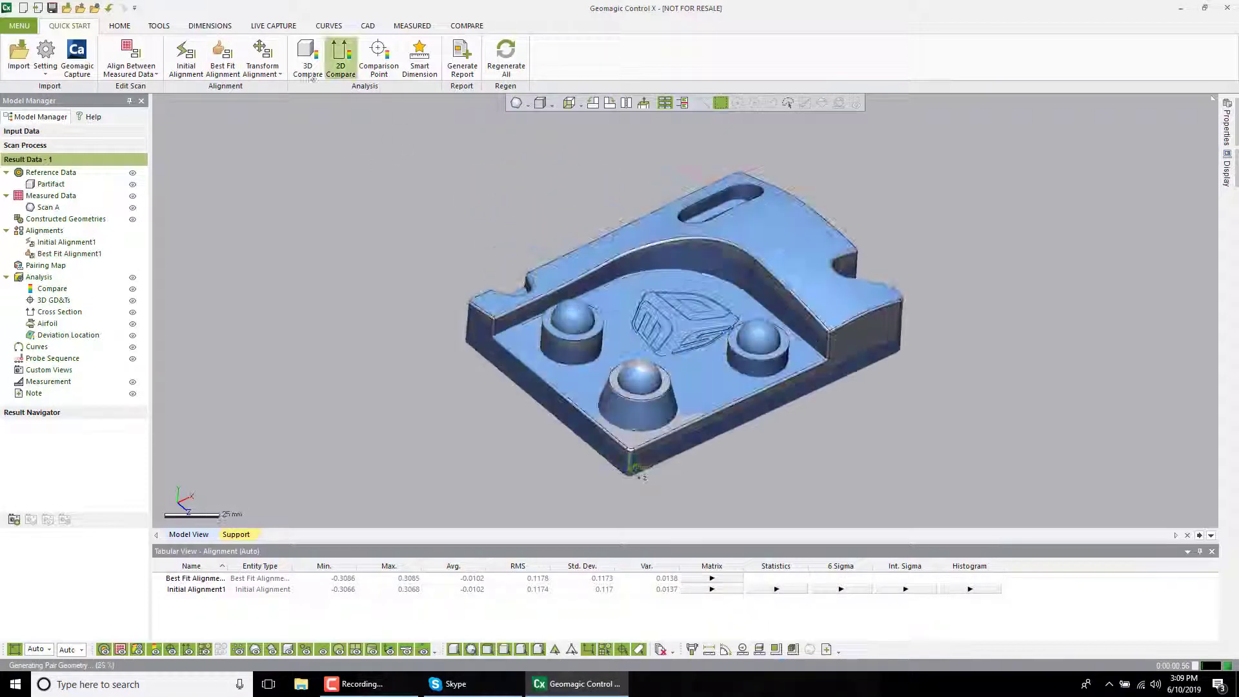
pyautogui.click(310, 72)
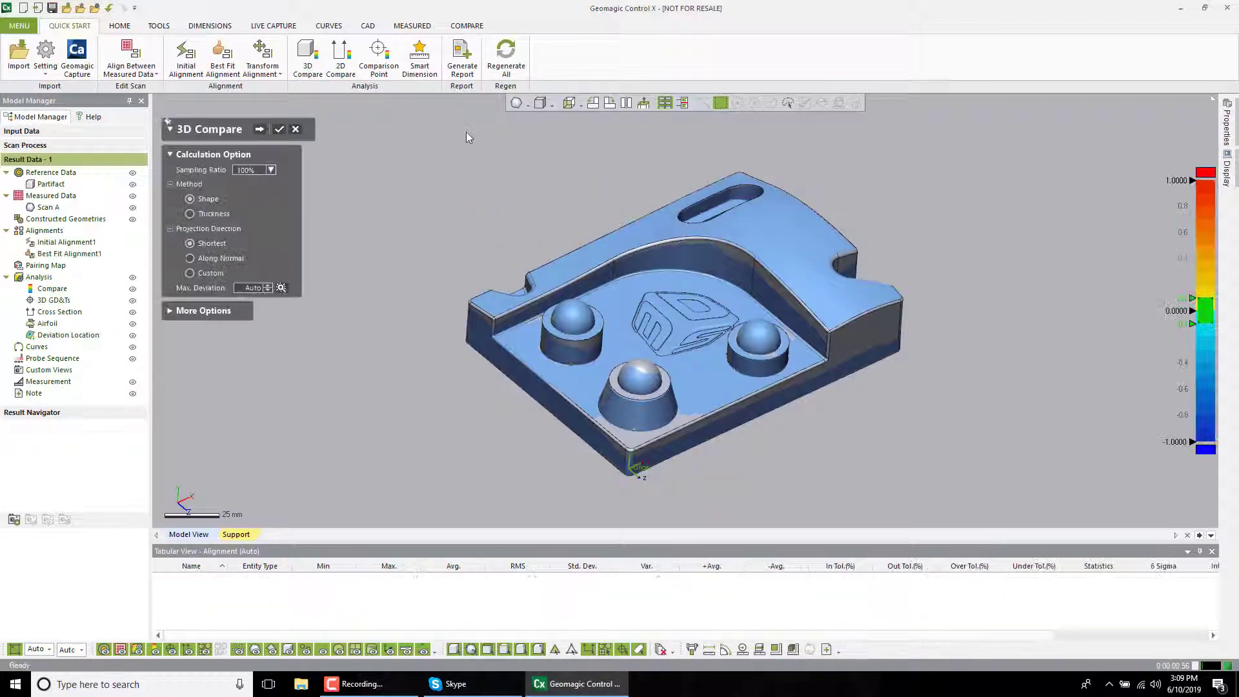
pyautogui.click(278, 131)
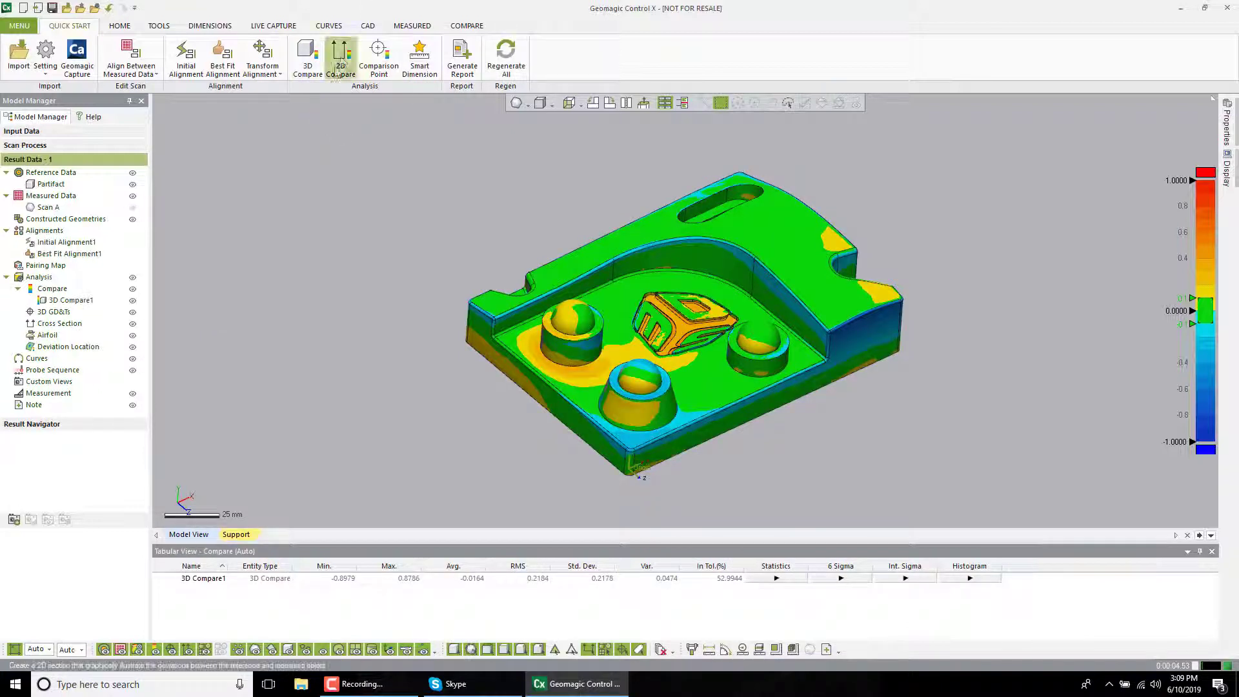
# Step: Generate a 2D Compare on a section plane offset 28 mm from the part's end face, cutting through two domed bosses
pyautogui.click(340, 69)
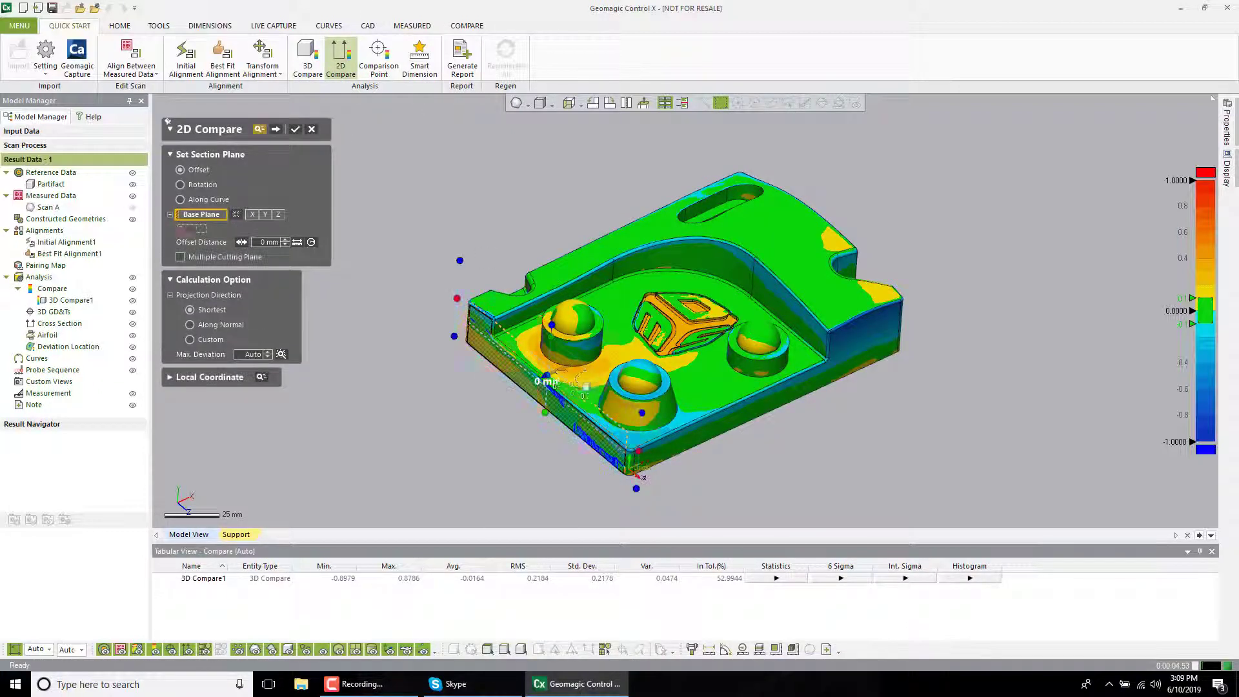
pyautogui.moveTo(550, 374); pyautogui.dragTo(600, 352)
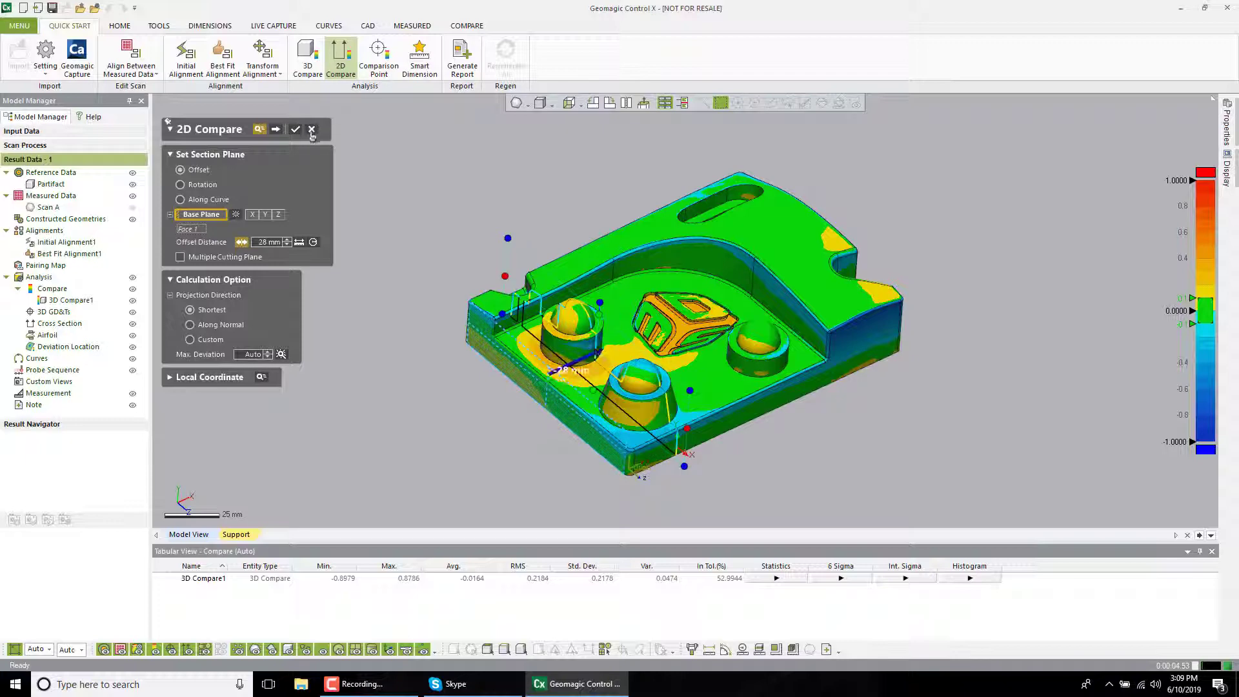
pyautogui.click(275, 131)
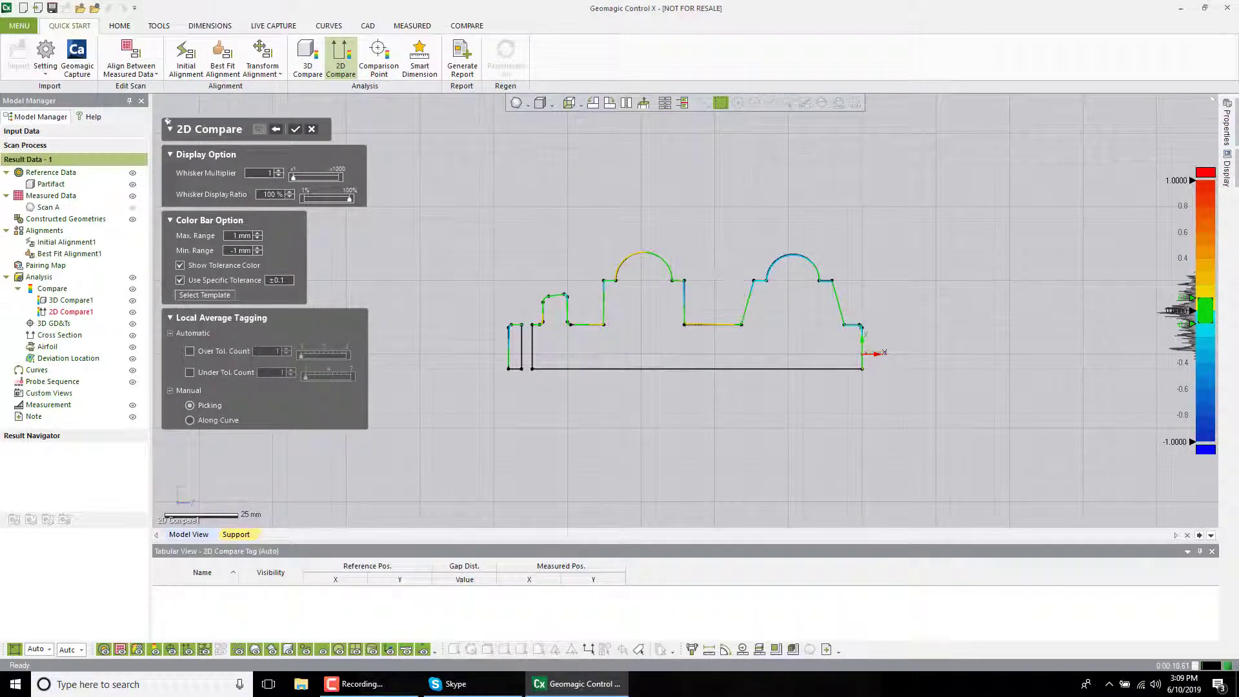
# Step: Tag the section's deviation on both domes and on the tapered boss's sloped side, and accept the 2D Compare
pyautogui.click(655, 255)
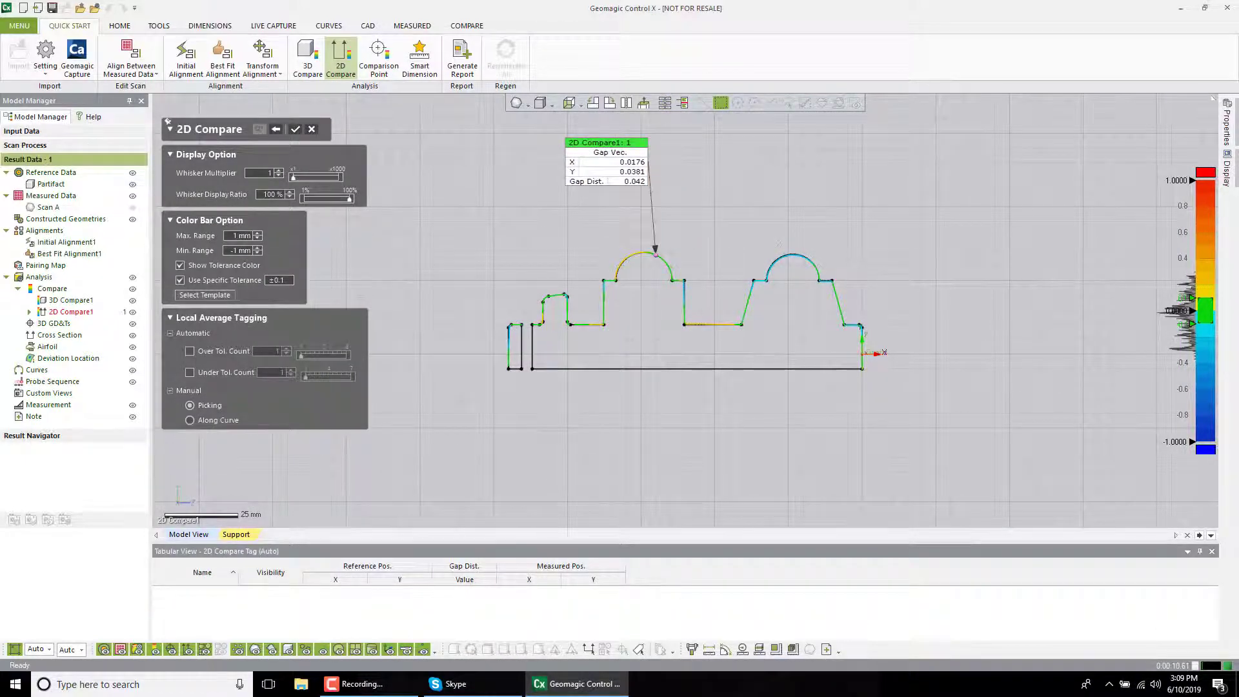
pyautogui.click(777, 262)
pyautogui.moveTo(803, 231); pyautogui.dragTo(740, 160)
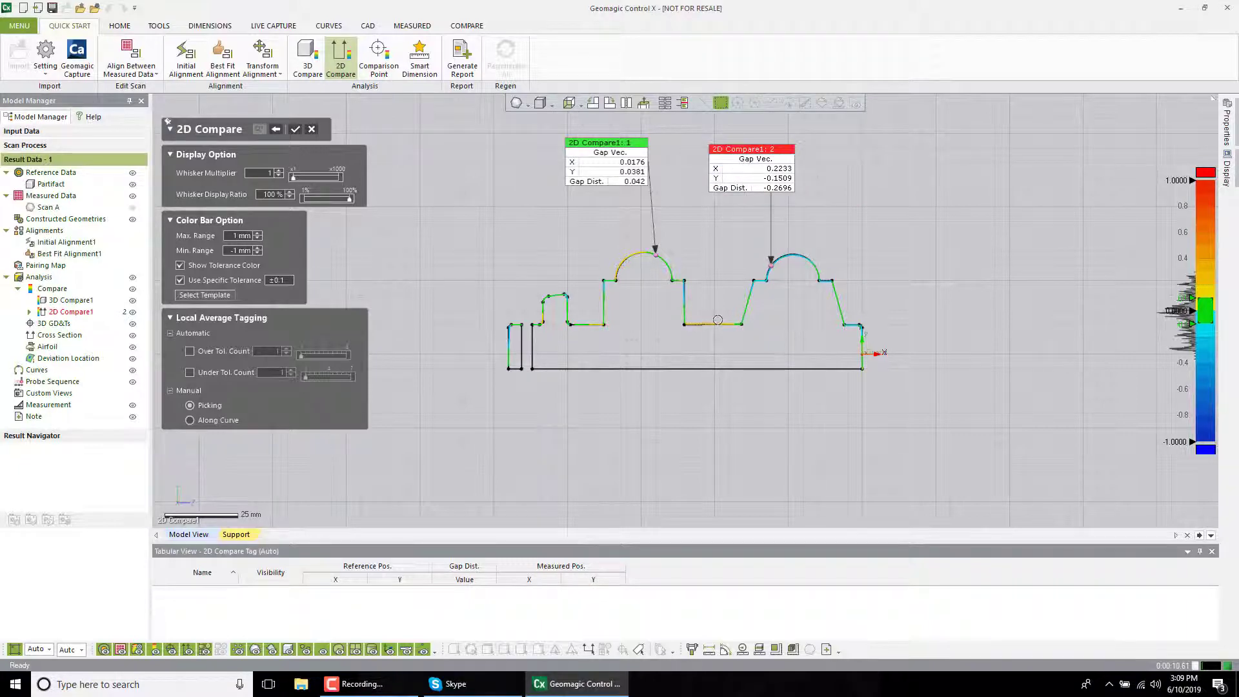
pyautogui.click(746, 305)
pyautogui.moveTo(774, 278); pyautogui.dragTo(697, 225)
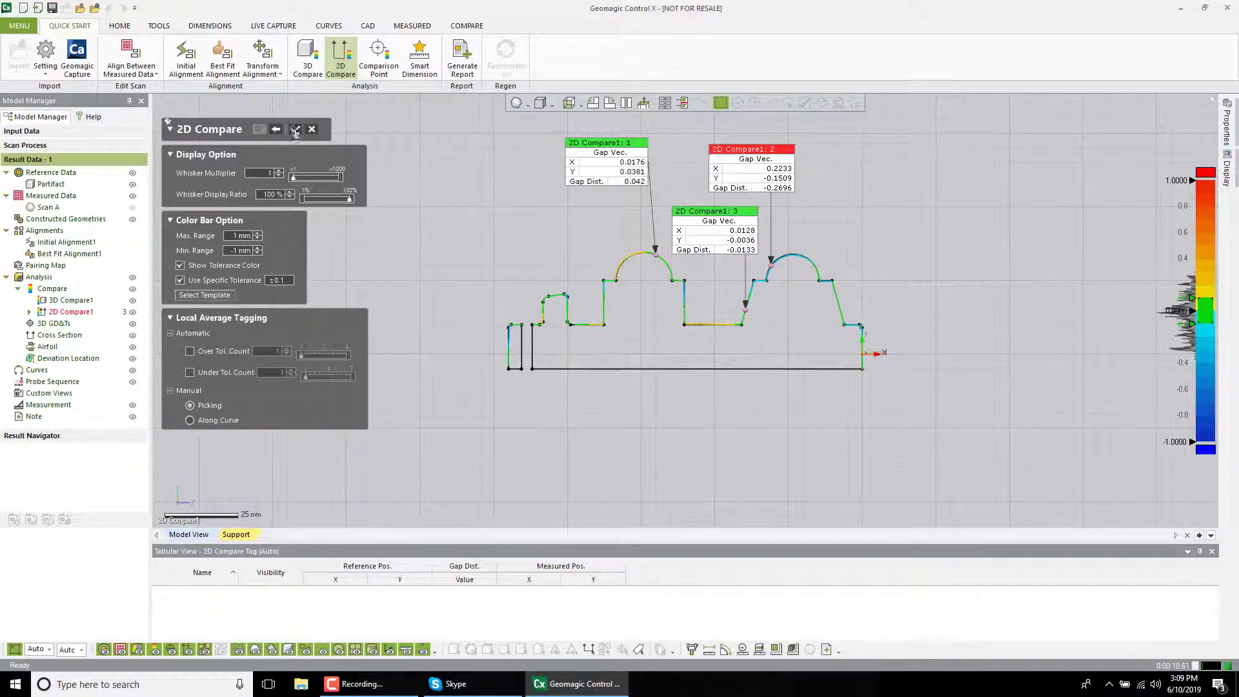
pyautogui.click(295, 129)
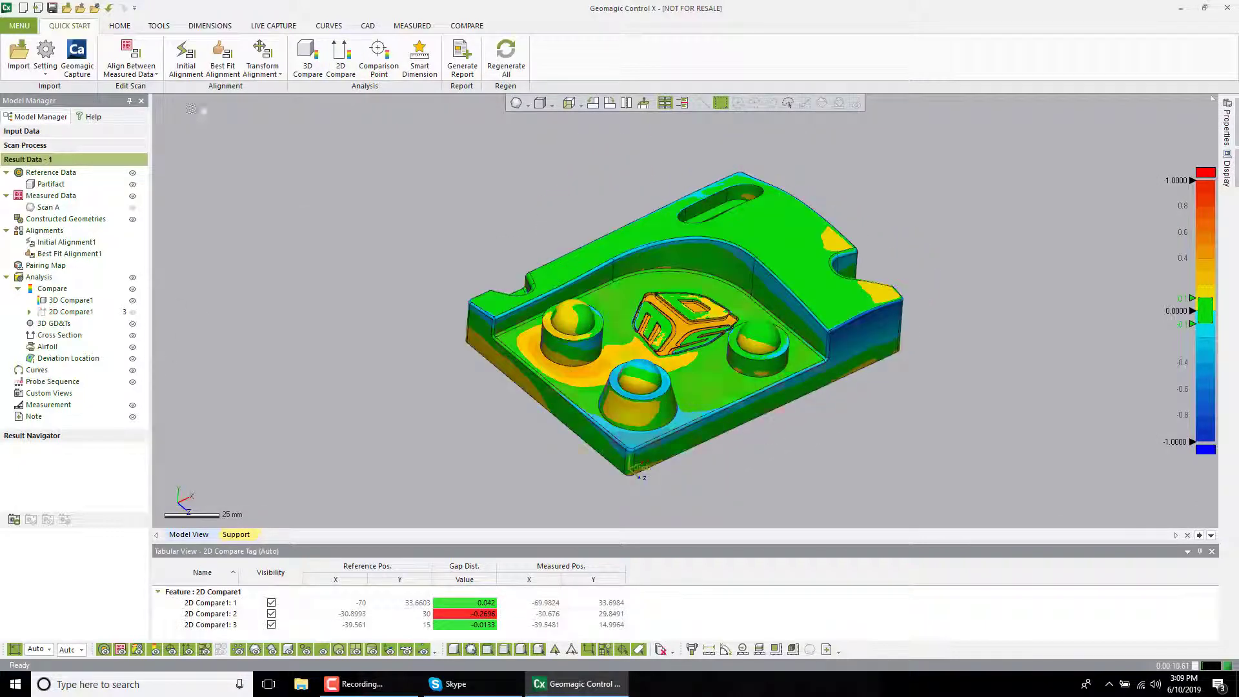
# Step: Add a Smart Dimension for the part's overall length between its two opposite end faces
pyautogui.click(419, 55)
pyautogui.click(566, 403)
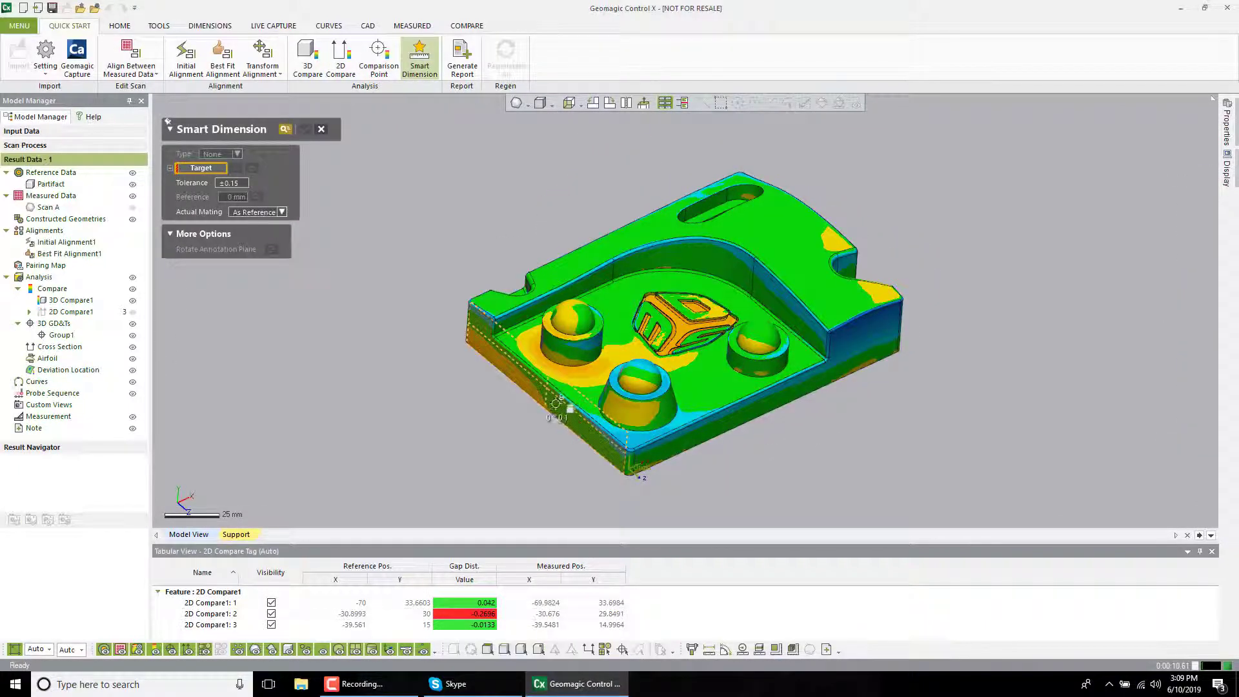
pyautogui.moveTo(765, 385); pyautogui.dragTo(622, 359, button='right')
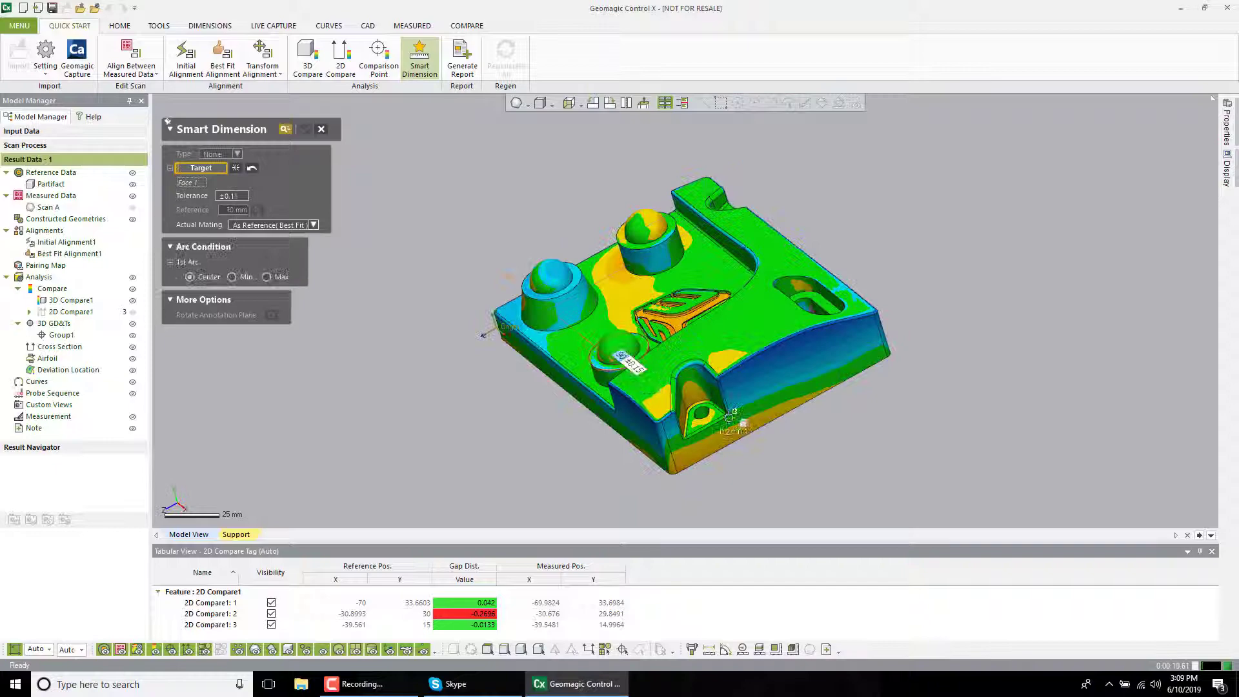
pyautogui.click(807, 356)
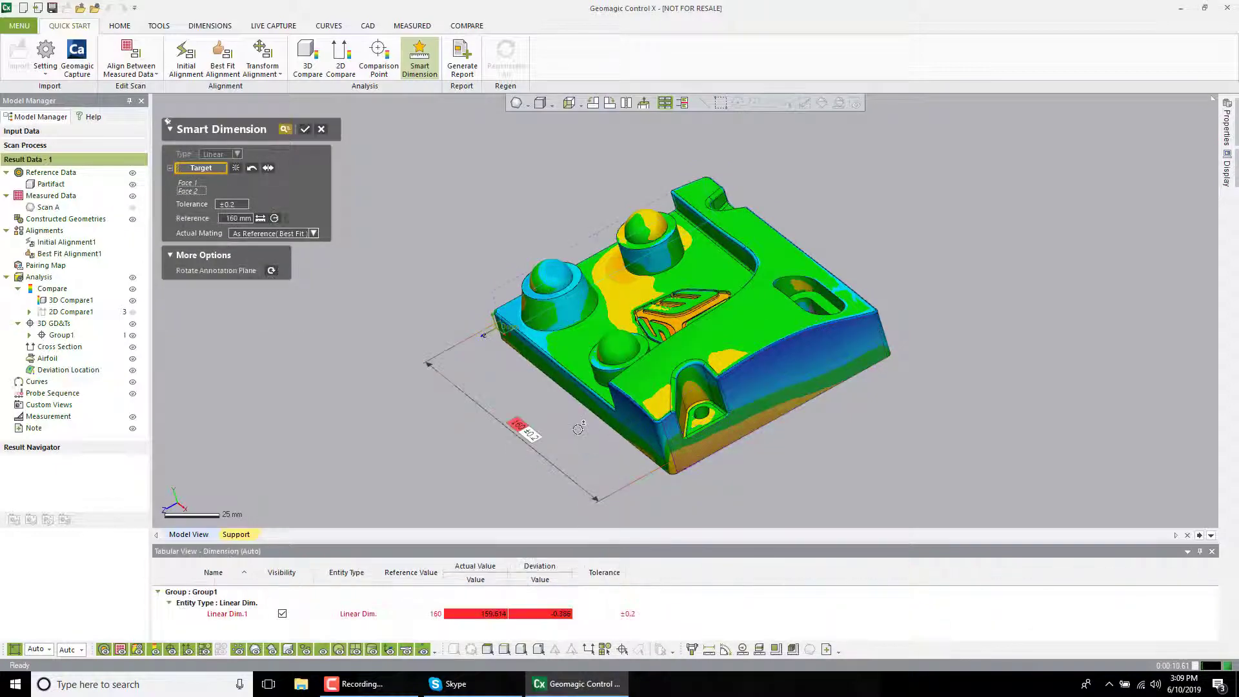
# Step: Dimension the part's overall width between its two long side faces and accept the dimensions
pyautogui.moveTo(807, 361); pyautogui.dragTo(1005, 388, button='right')
pyautogui.click(826, 391)
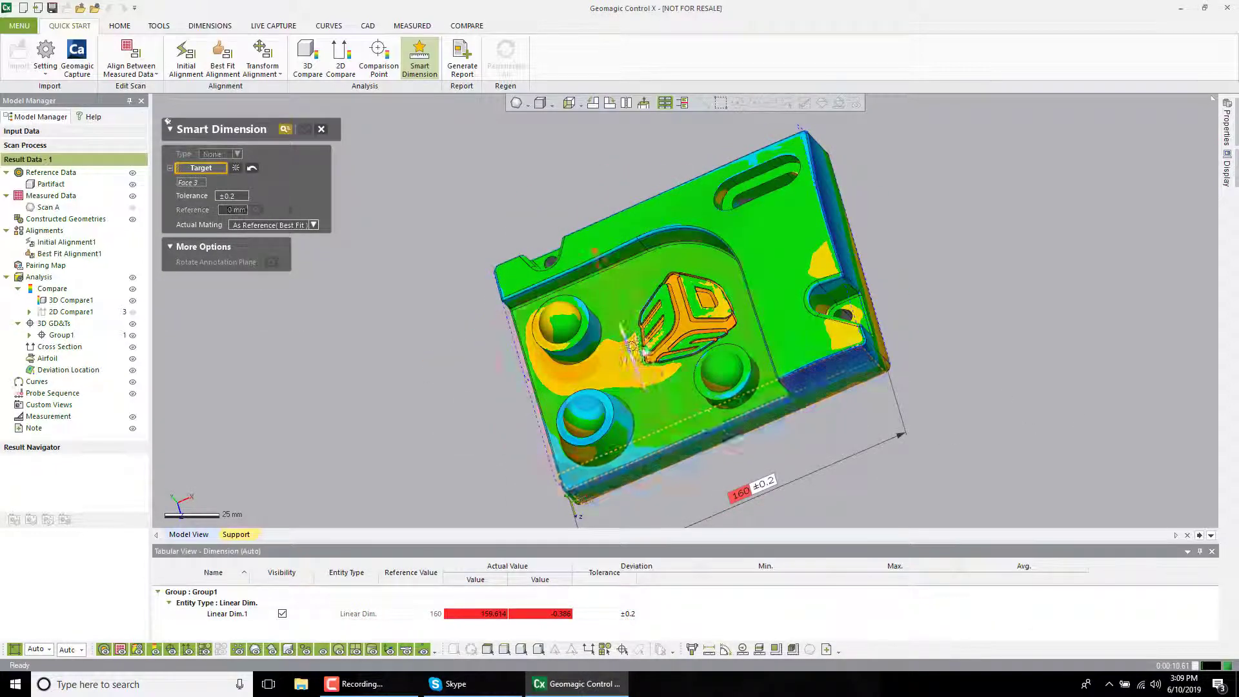
pyautogui.moveTo(825, 390); pyautogui.dragTo(625, 283, button='right')
pyautogui.click(589, 226)
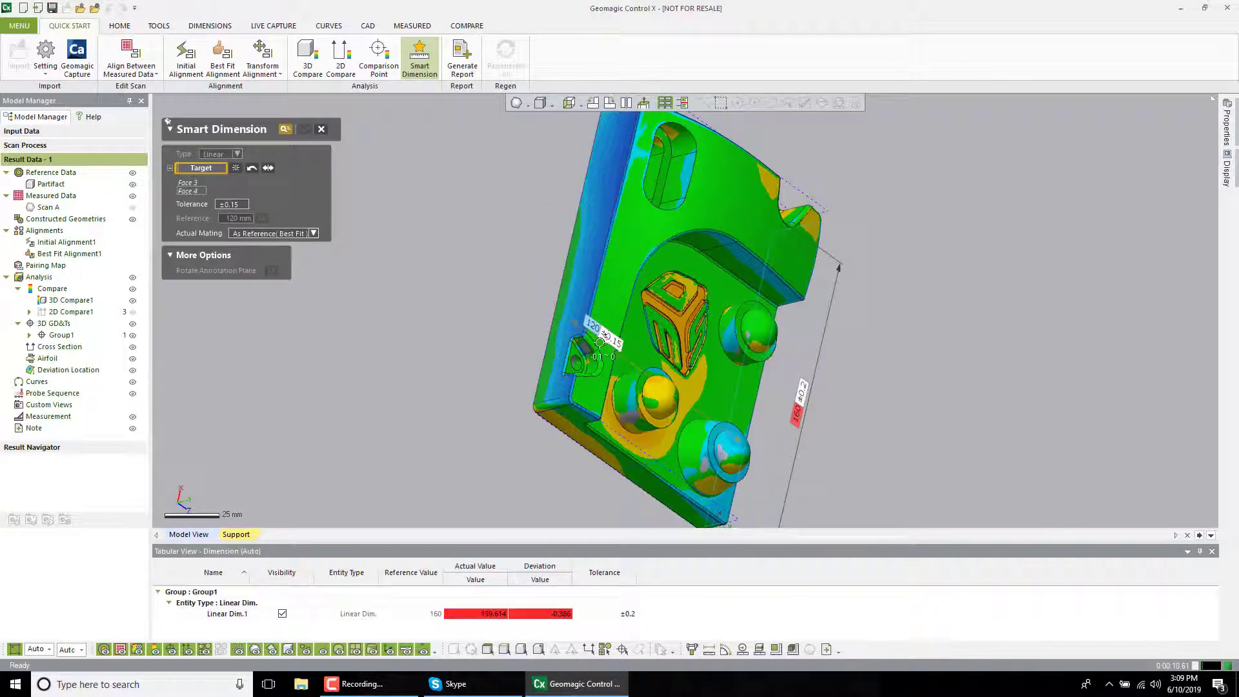
pyautogui.scroll(-3, 624, 439)
pyautogui.click(645, 455)
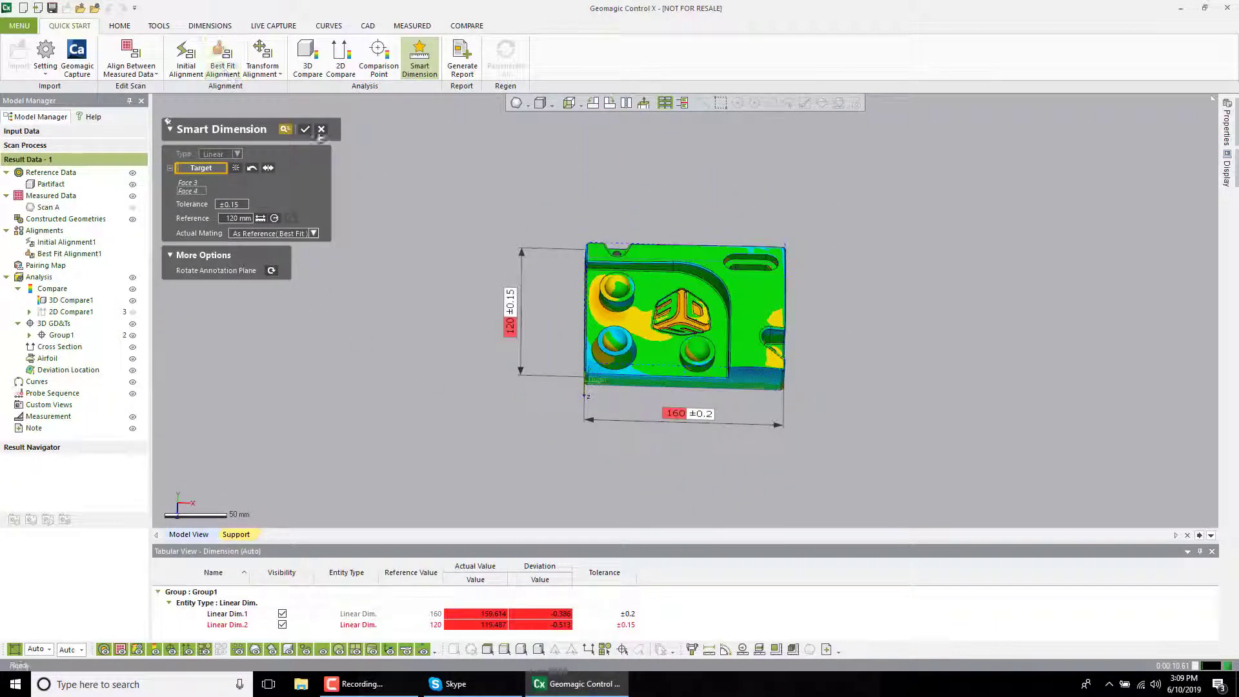
pyautogui.click(306, 131)
# Step: In a new GD&T group with Group1 hidden, dimension the angle between the two straight inner walls of the recessed area
pyautogui.click(133, 336)
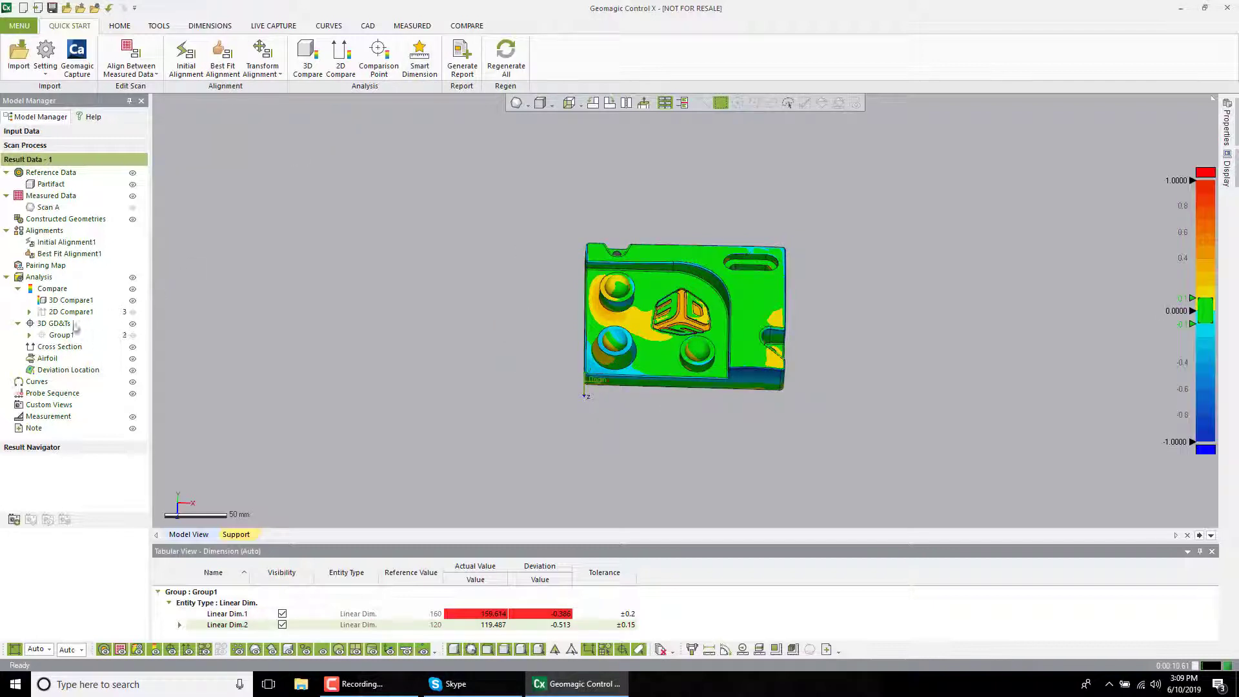
pyautogui.click(133, 335)
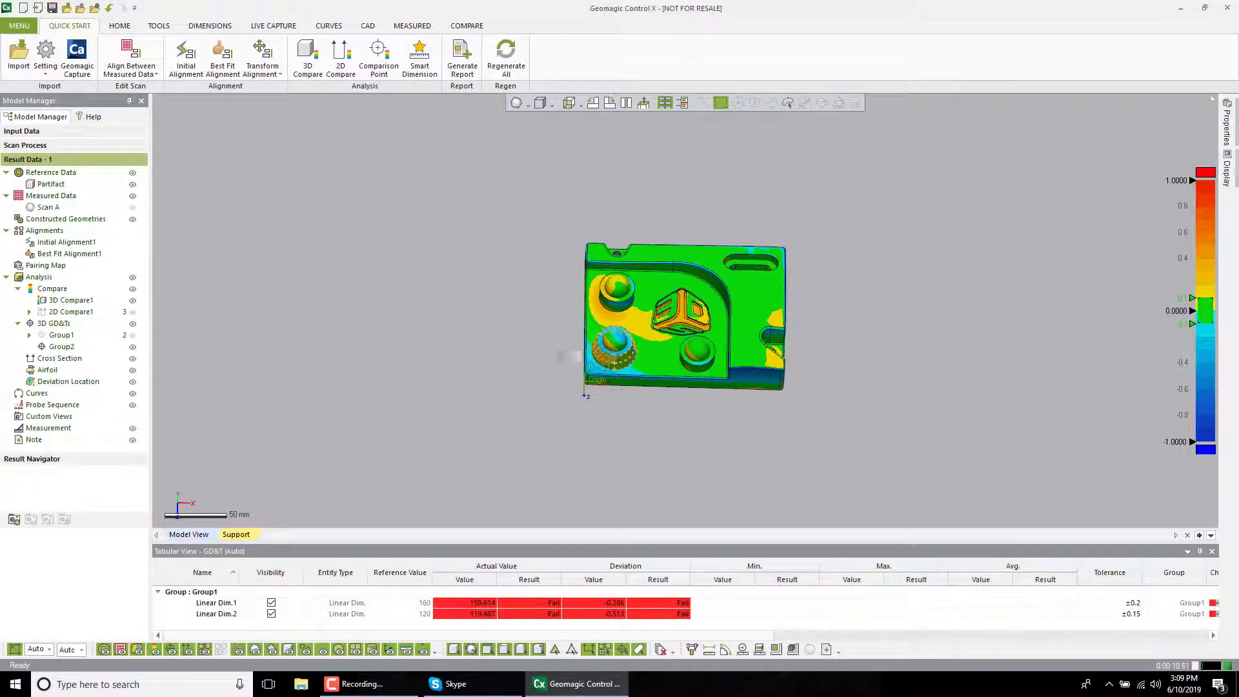
pyautogui.click(419, 58)
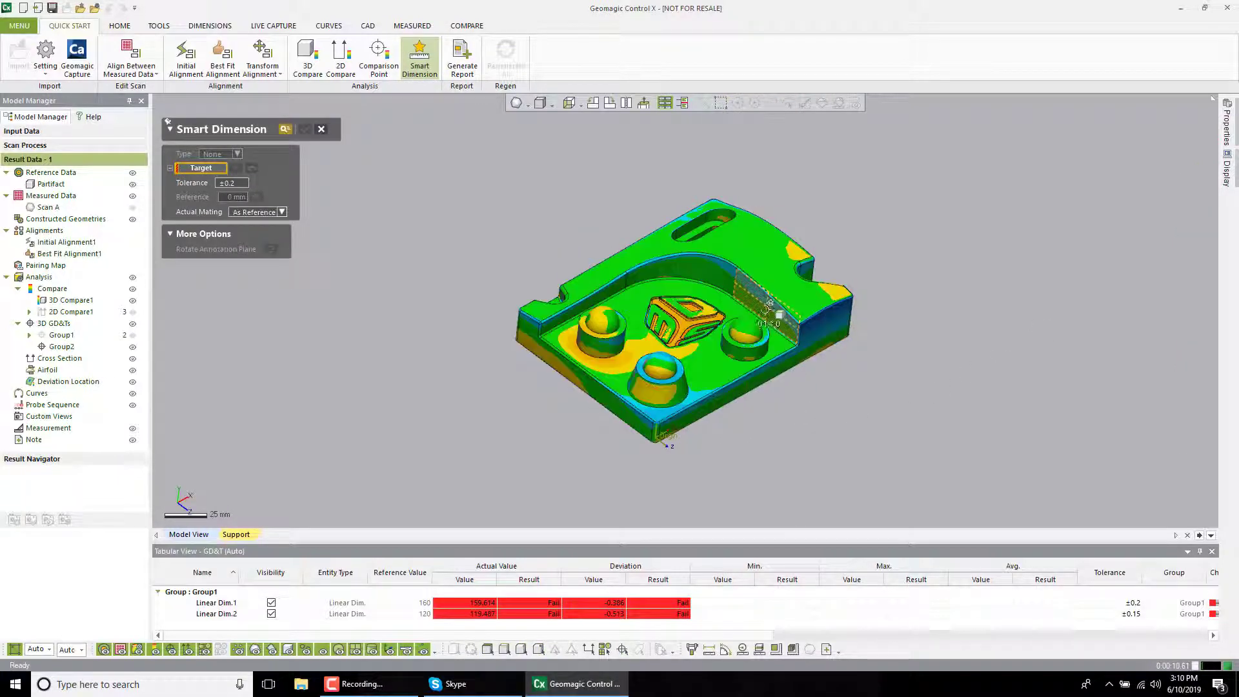
pyautogui.click(769, 308)
pyautogui.click(586, 279)
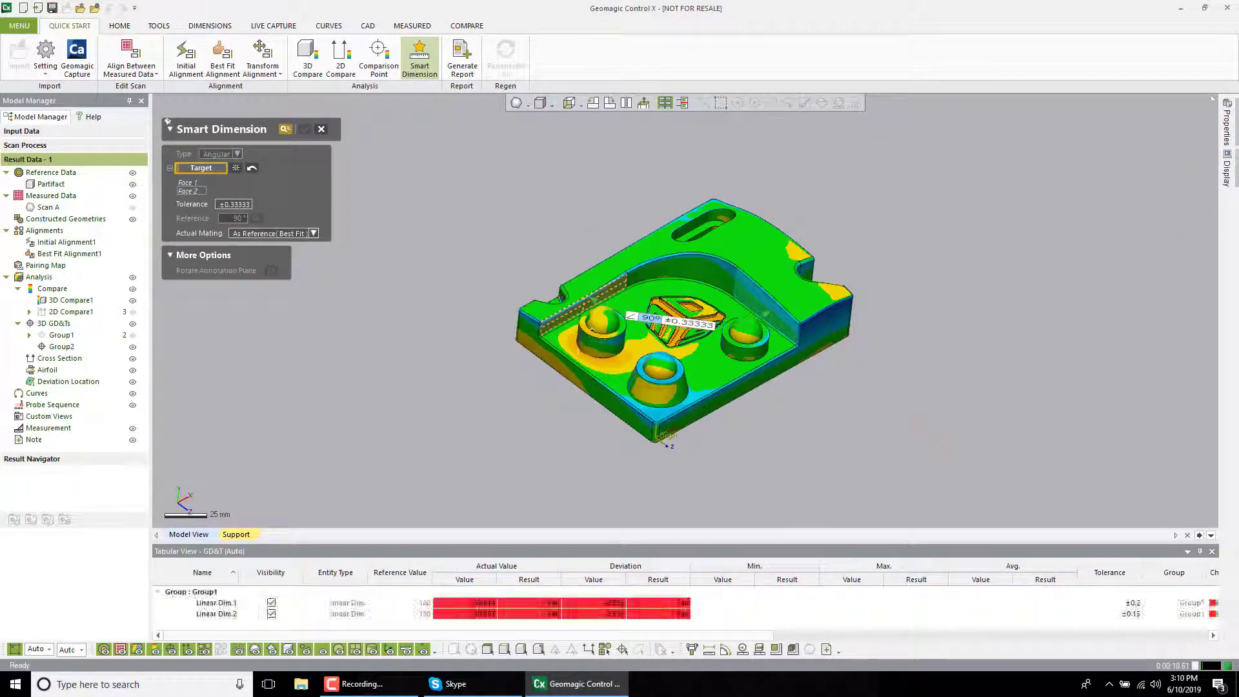
pyautogui.click(642, 456)
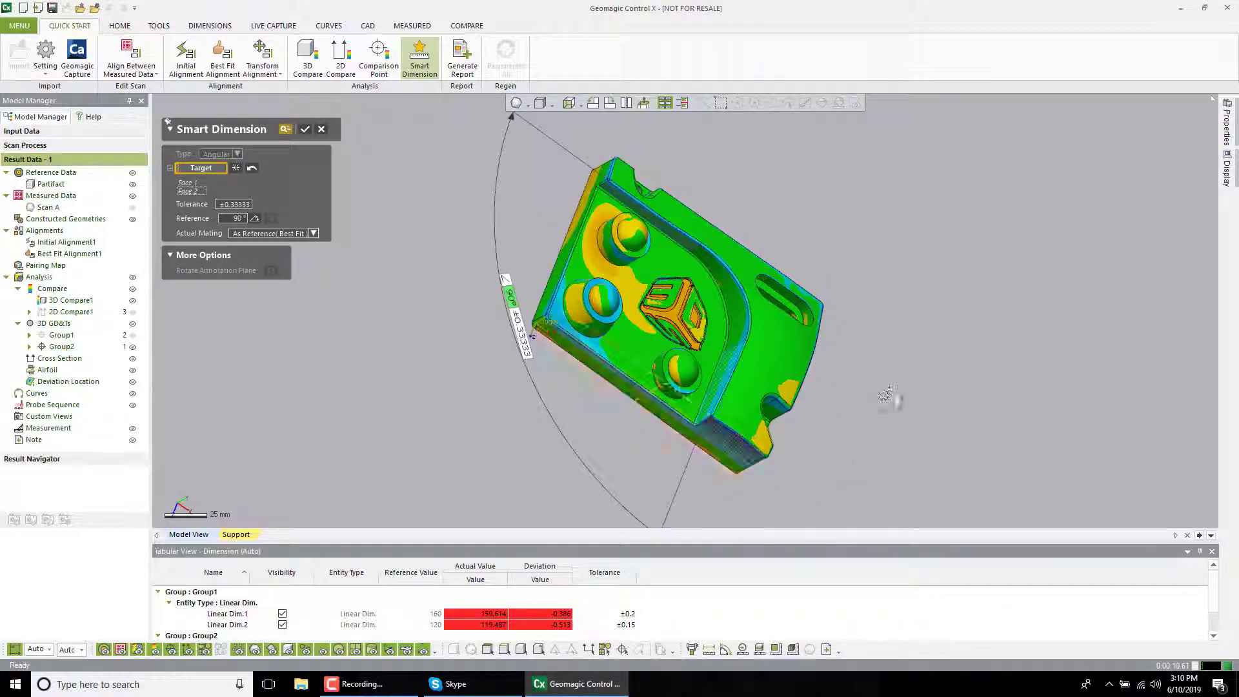
# Step: Dimension the angle between the two side walls of the V-shaped notch on the part's end, and accept the angular dimensions
pyautogui.scroll(4, 666, 387)
pyautogui.keyDown('ctrl'); pyautogui.moveTo(784, 429); pyautogui.dragTo(694, 316, button='right'); pyautogui.keyUp('ctrl')
pyautogui.click(677, 310)
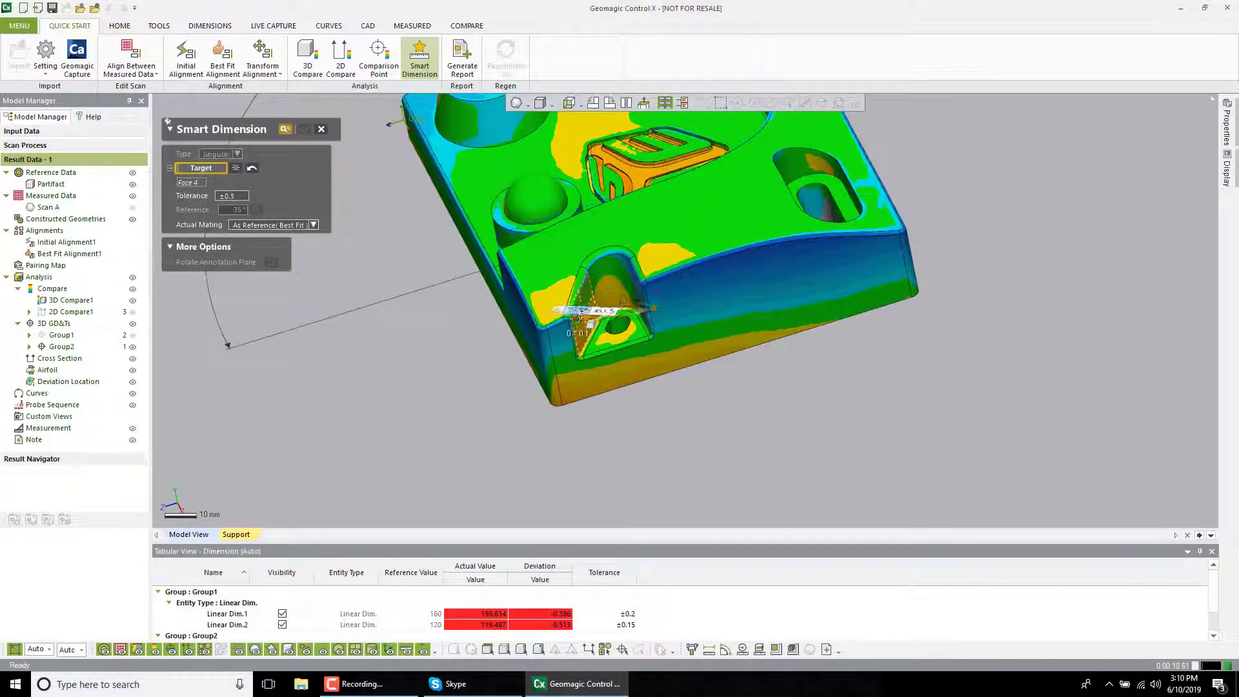
pyautogui.click(580, 313)
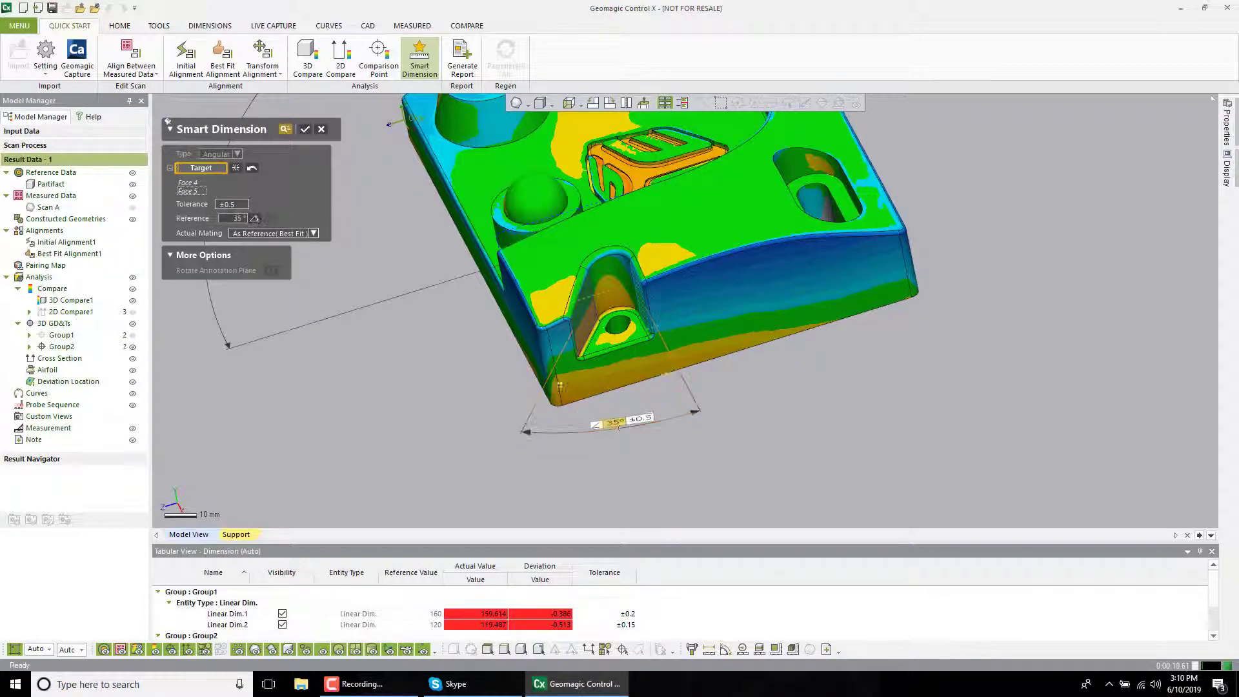
pyautogui.moveTo(620, 422); pyautogui.dragTo(871, 301, button='right')
pyautogui.scroll(-4, 1069, 395)
pyautogui.scroll(-1, 871, 301)
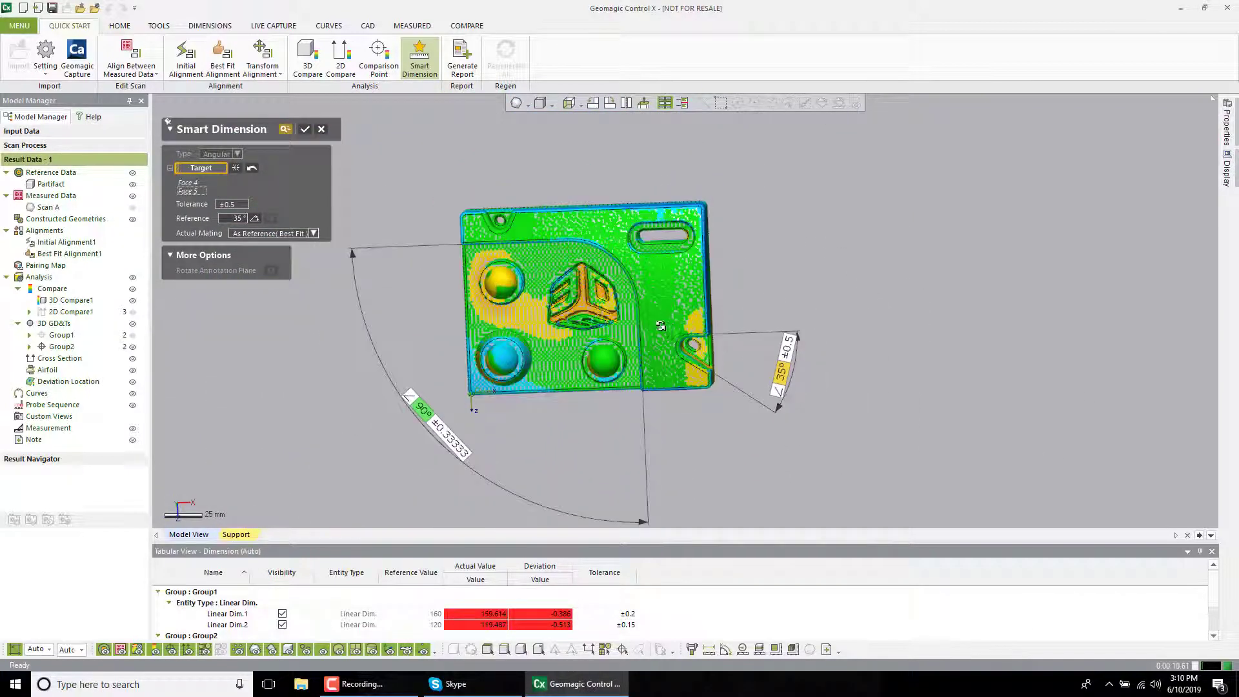
pyautogui.keyDown('ctrl'); pyautogui.moveTo(655, 314); pyautogui.dragTo(726, 286, button='right'); pyautogui.keyUp('ctrl')
pyautogui.click(303, 131)
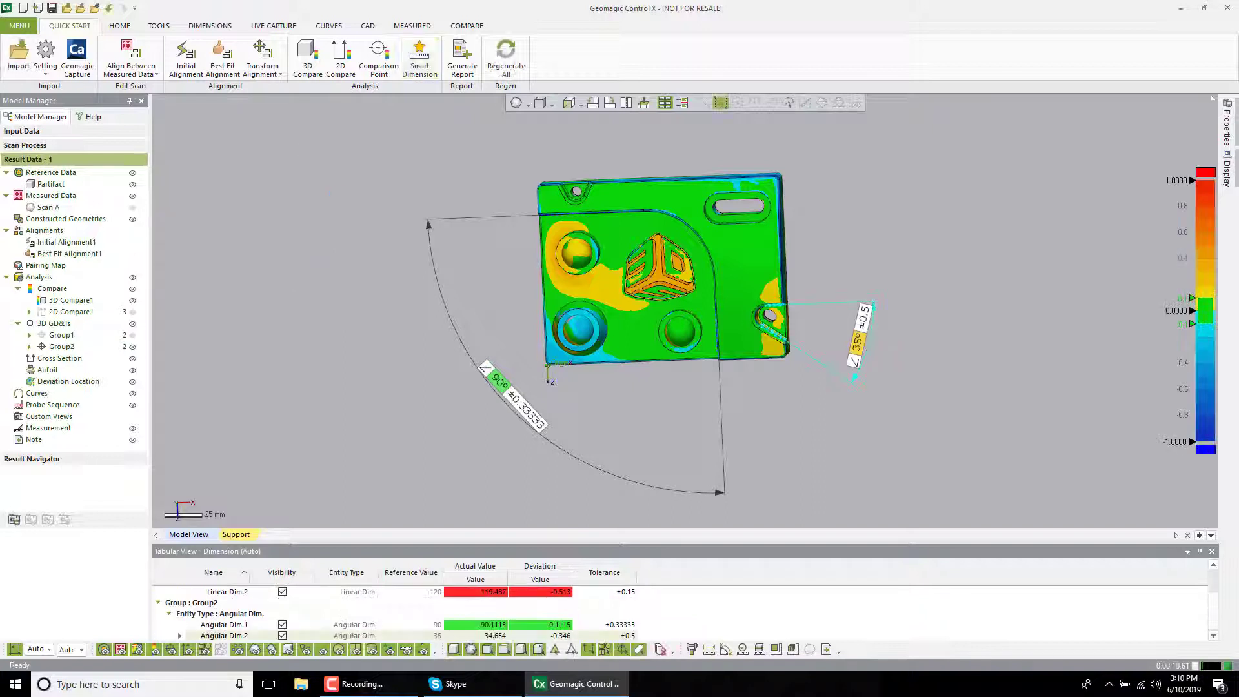
# Step: In a new GD&T group with Group2 hidden, add a linear dimension between the two rounded ends of the slot
pyautogui.click(58, 335)
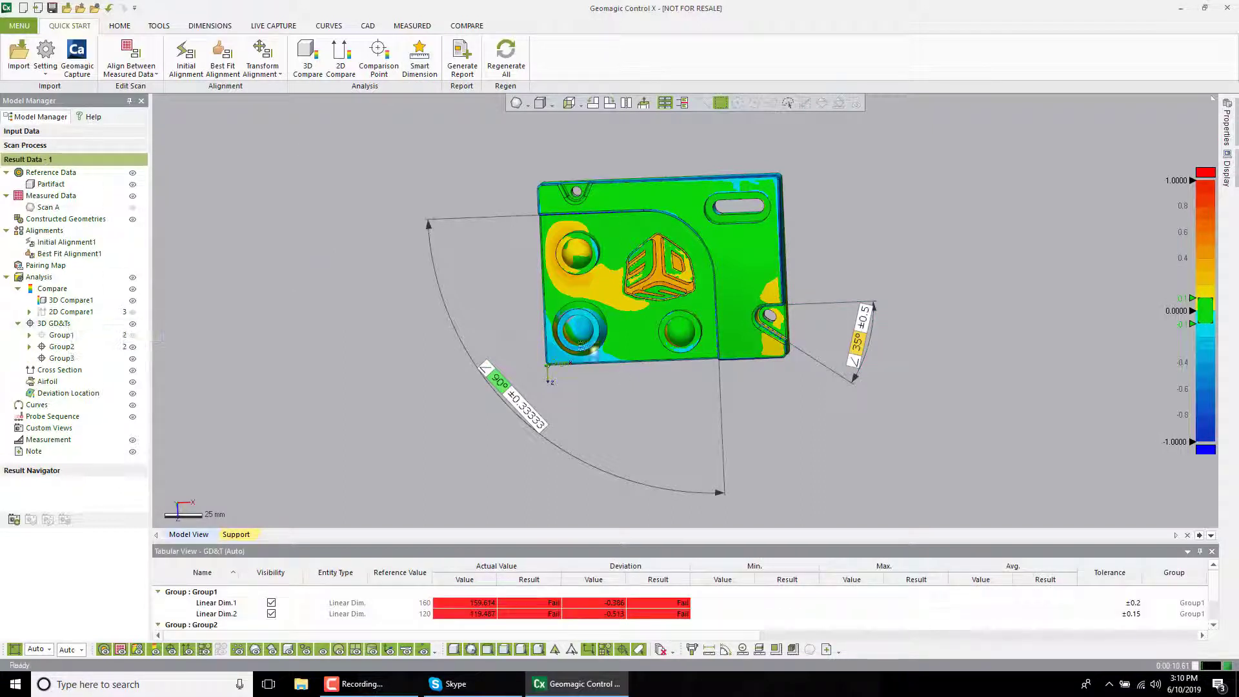
pyautogui.click(133, 346)
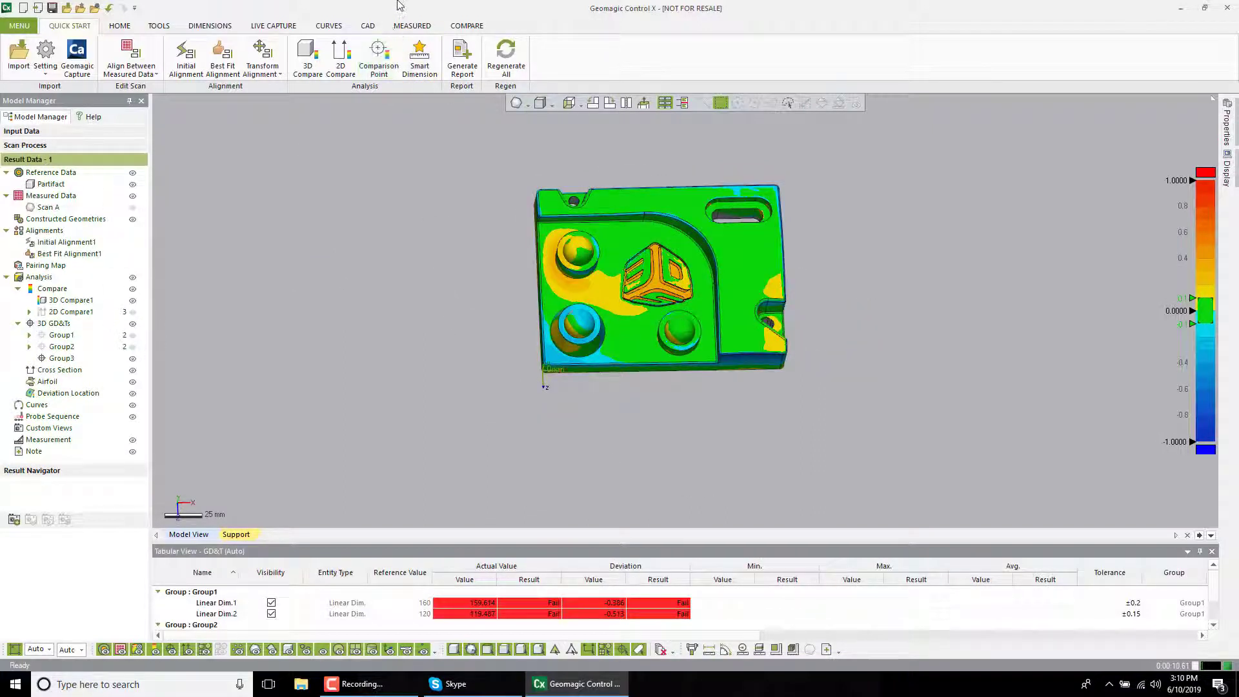
pyautogui.click(419, 57)
pyautogui.scroll(5, 865, 194)
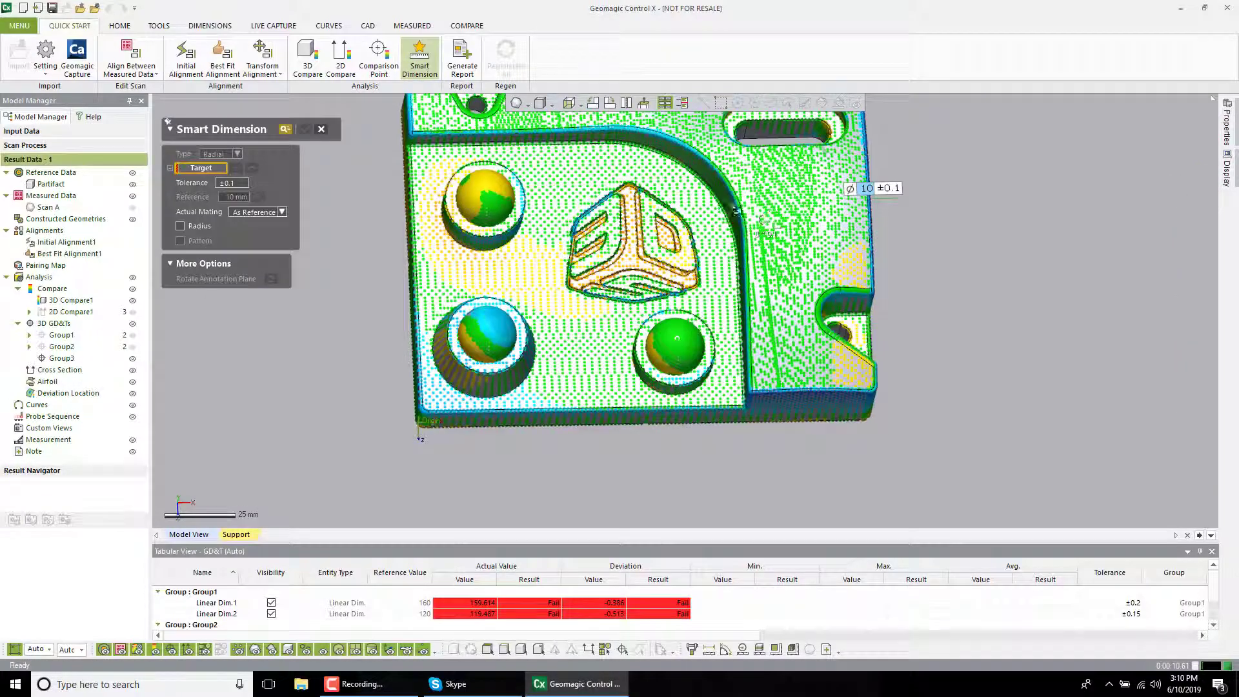
pyautogui.keyDown('ctrl'); pyautogui.moveTo(865, 194); pyautogui.dragTo(606, 332, button='right'); pyautogui.keyUp('ctrl')
pyautogui.click(733, 343)
pyautogui.click(606, 315)
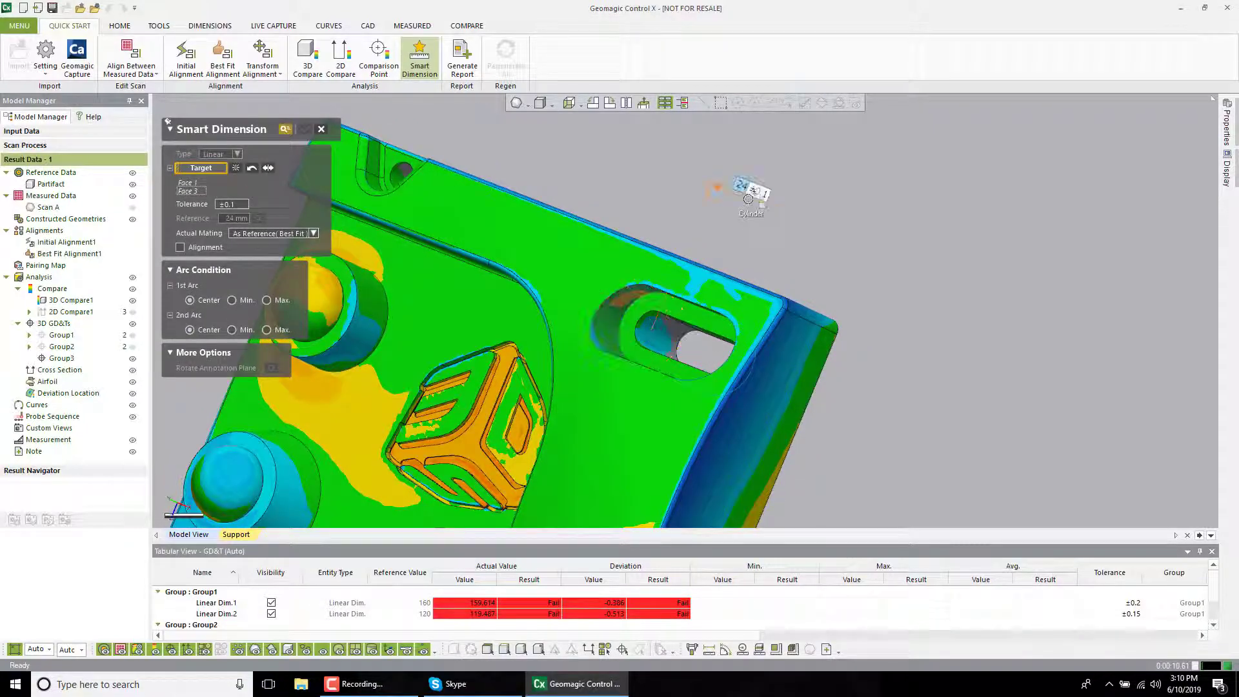
pyautogui.click(748, 195)
# Step: Set both arc conditions of the slot dimension to Max and accept it
pyautogui.moveTo(893, 387); pyautogui.dragTo(787, 370, button='right')
pyautogui.scroll(-3, 788, 370)
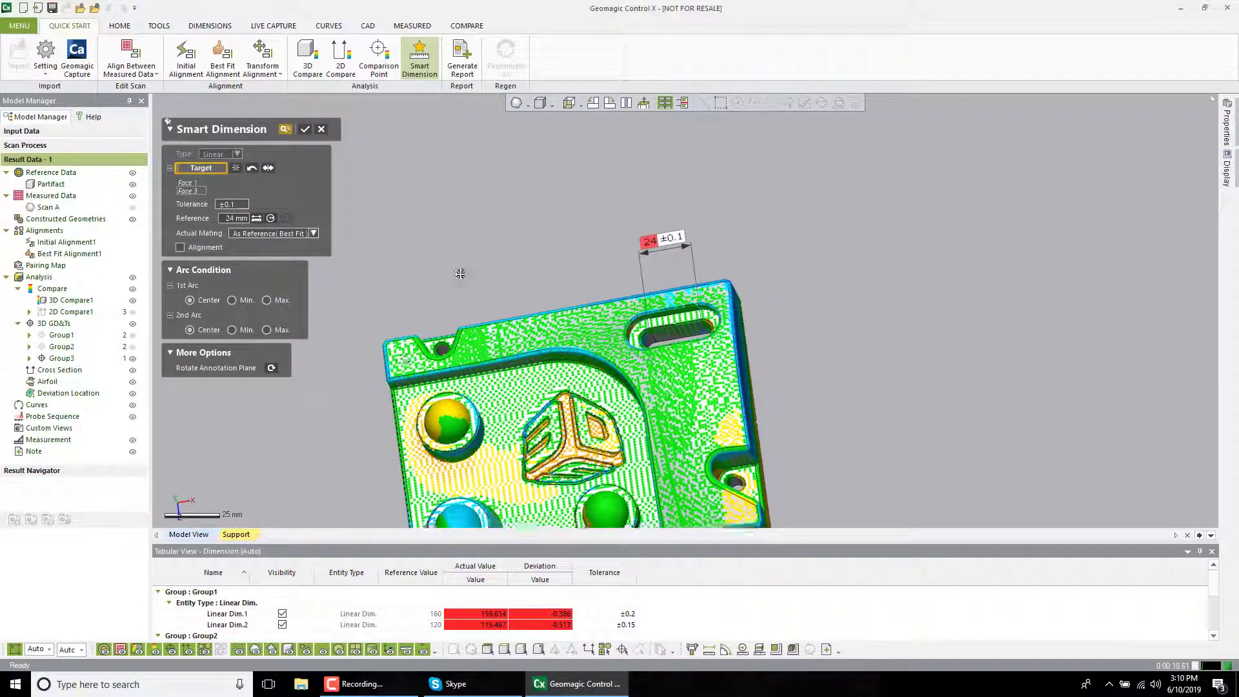
pyautogui.keyDown('ctrl'); pyautogui.moveTo(458, 271); pyautogui.dragTo(536, 147, button='right'); pyautogui.keyUp('ctrl')
pyautogui.moveTo(753, 320); pyautogui.dragTo(762, 355, button='right')
pyautogui.moveTo(860, 202); pyautogui.dragTo(900, 226, button='right')
pyautogui.keyDown('ctrl'); pyautogui.moveTo(783, 196); pyautogui.dragTo(771, 223, button='right'); pyautogui.keyUp('ctrl')
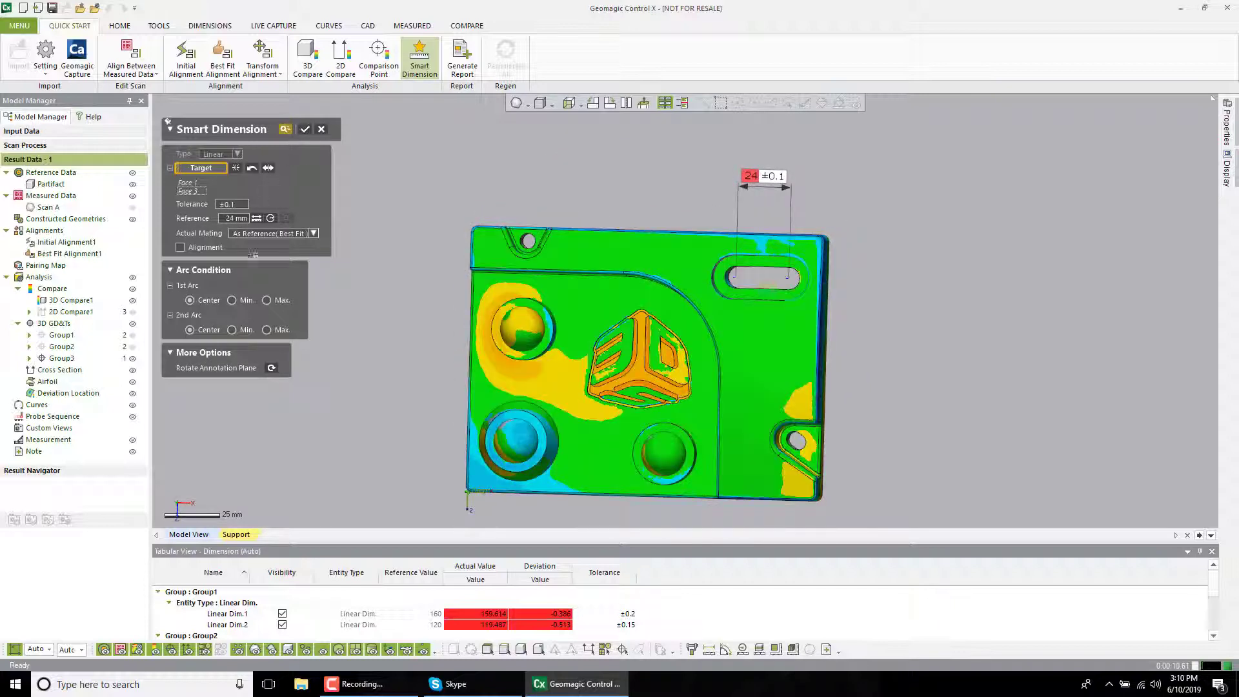
pyautogui.click(266, 300)
pyautogui.click(267, 330)
pyautogui.click(305, 131)
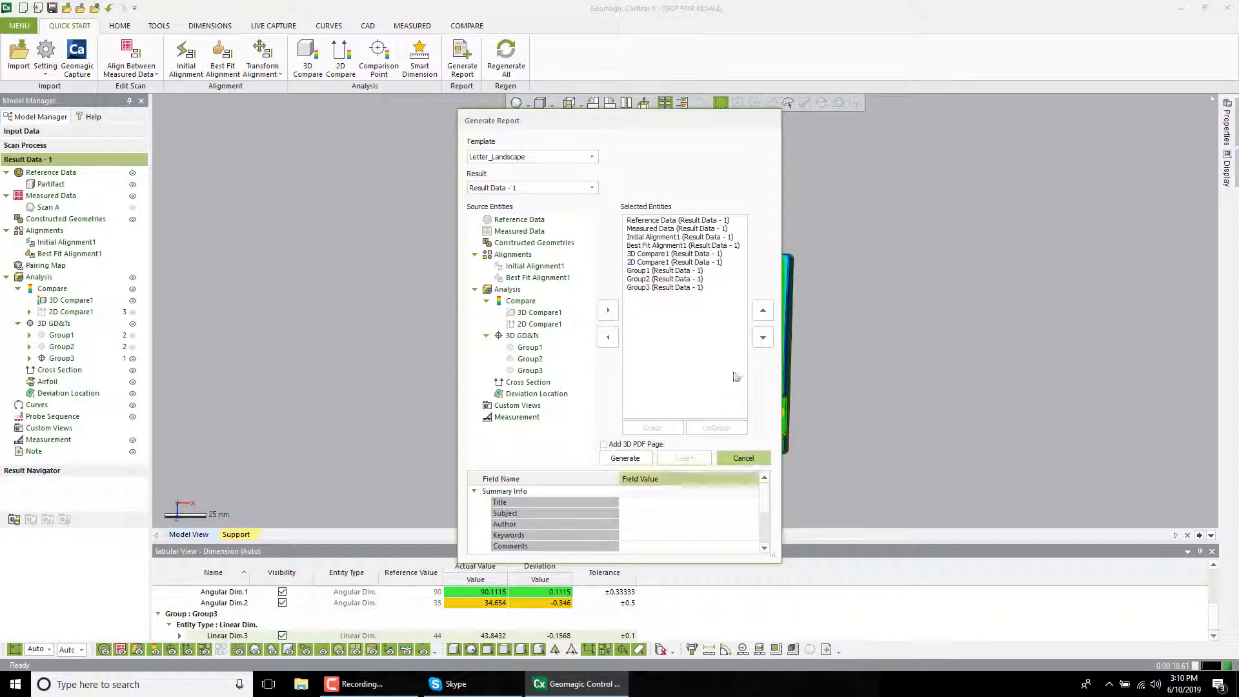
# Step: Remove Initial Alignment1 from the selected report entities and generate the report with the part number 00A
pyautogui.click(677, 237)
pyautogui.click(605, 338)
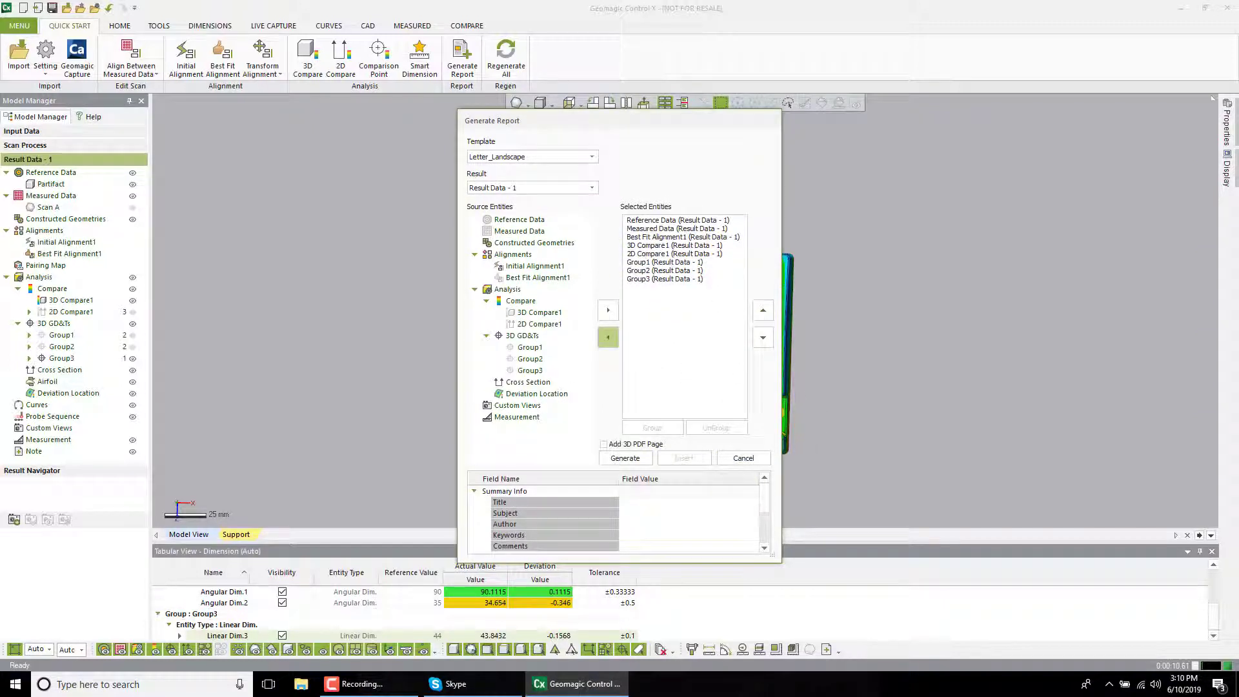
pyautogui.moveTo(768, 498); pyautogui.dragTo(772, 534)
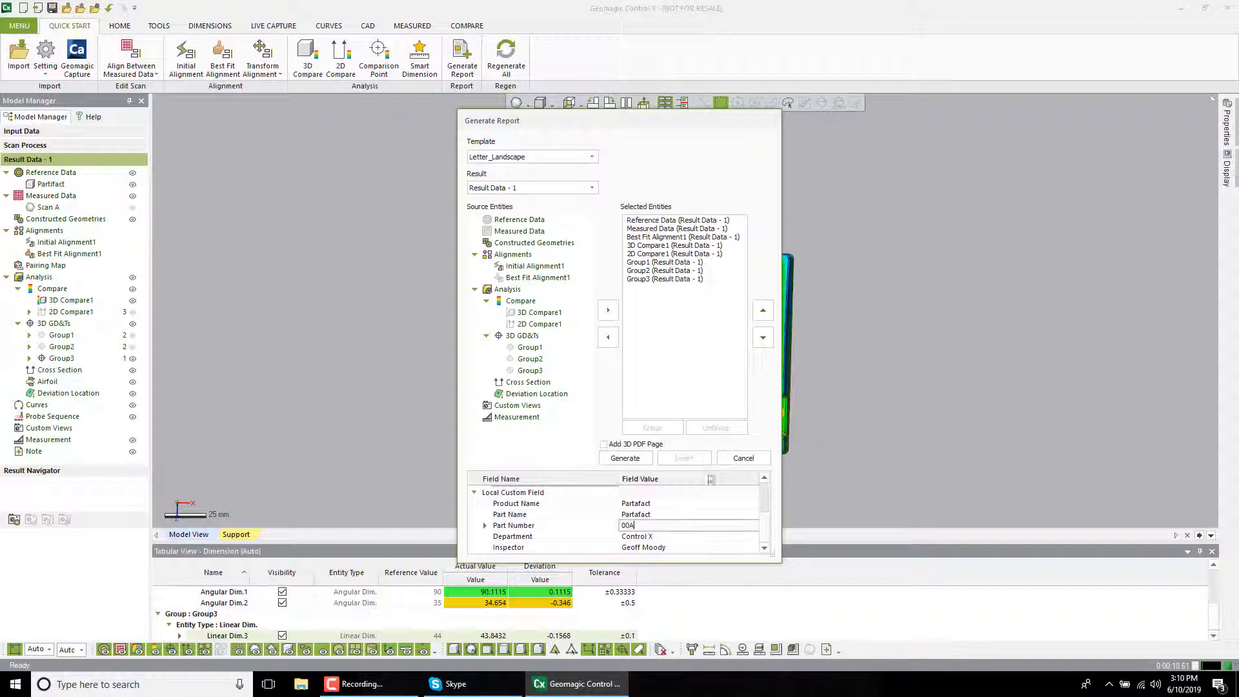
pyautogui.click(635, 455)
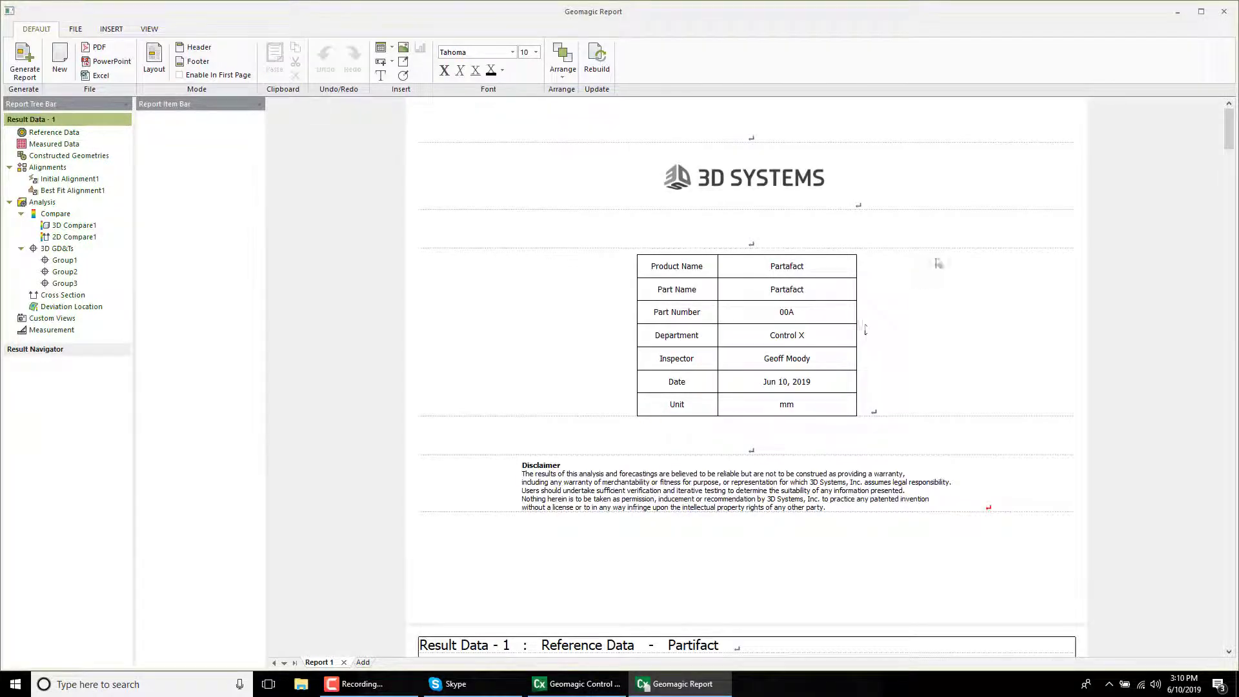
# Step: Look through the generated report from the cover page through the alignment, comparison and dimension pages to Group2
pyautogui.scroll(-10, 940, 264)
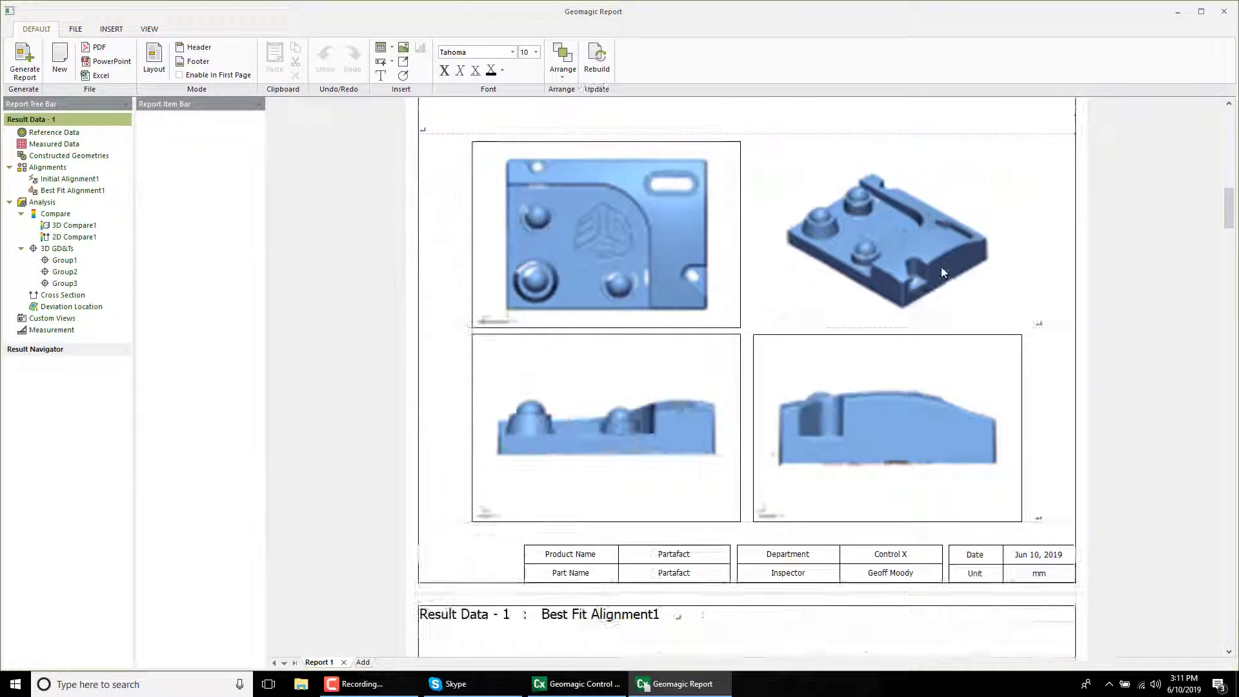
pyautogui.scroll(-10, 941, 272)
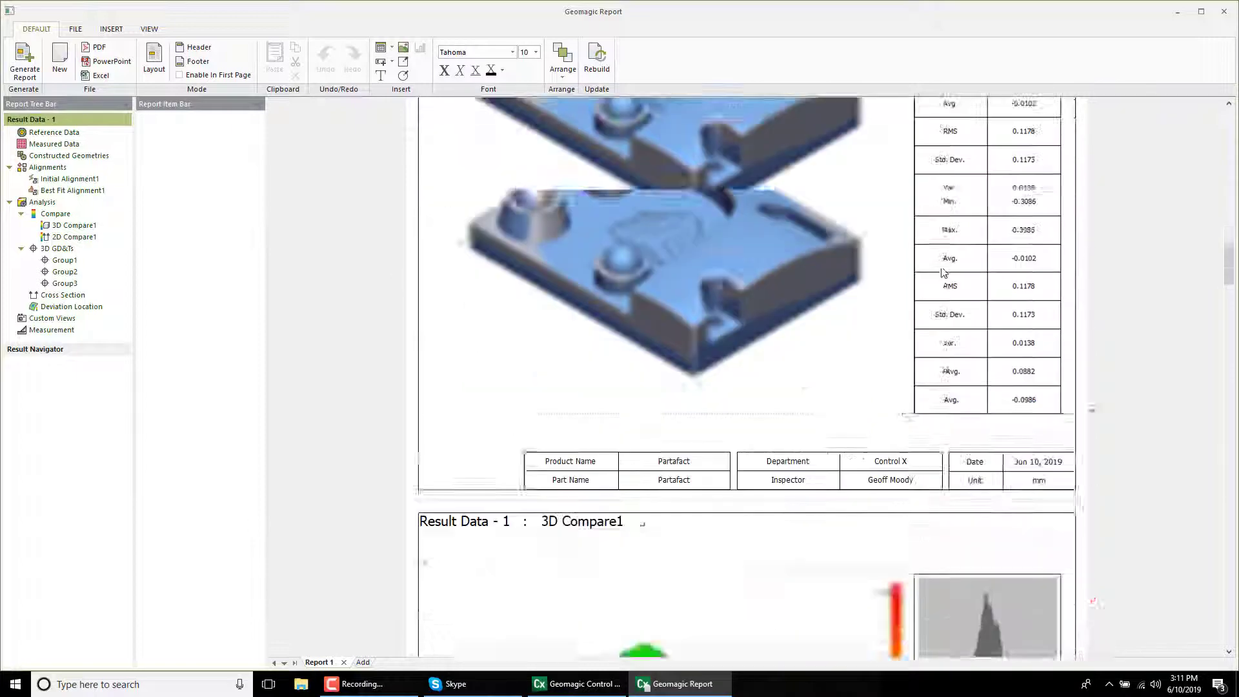
pyautogui.scroll(-10, 942, 272)
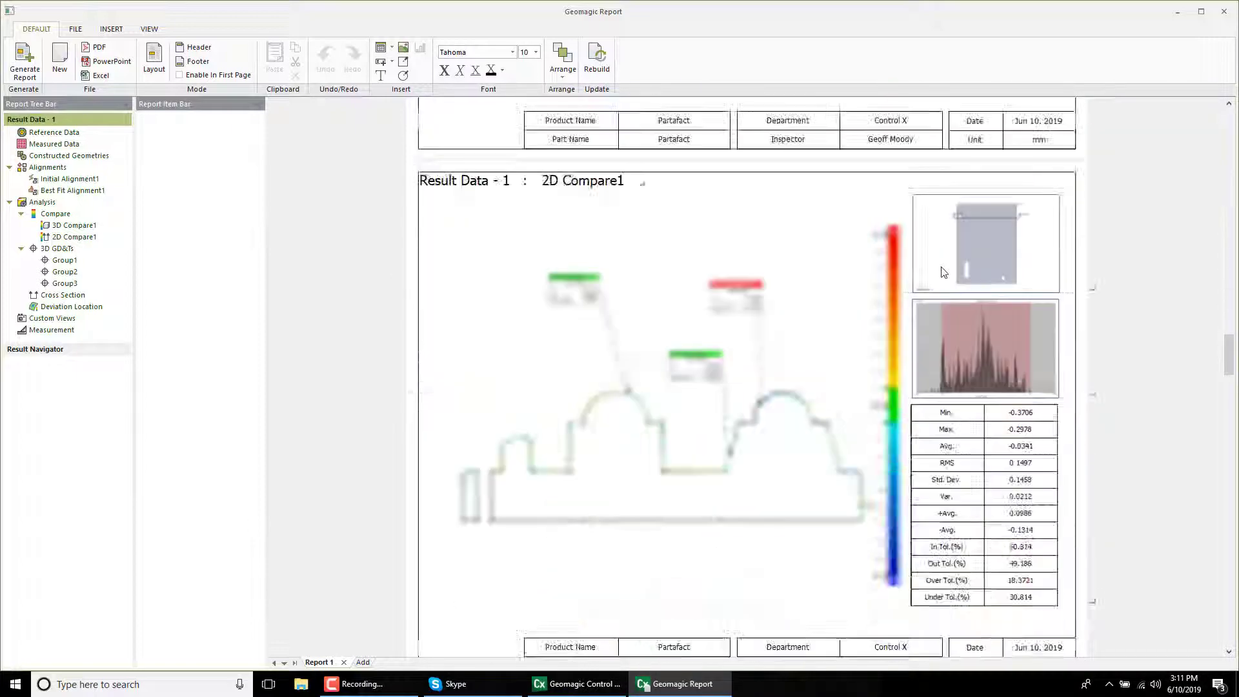
pyautogui.scroll(-10, 942, 273)
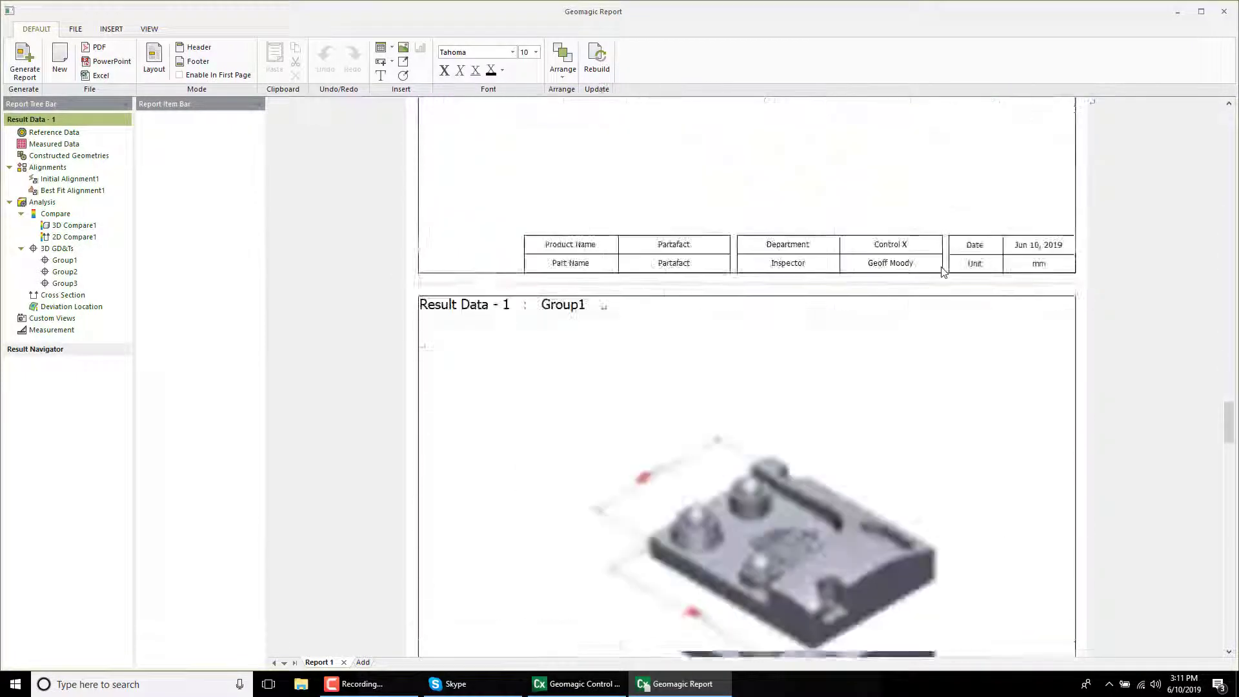
pyautogui.scroll(-10, 942, 272)
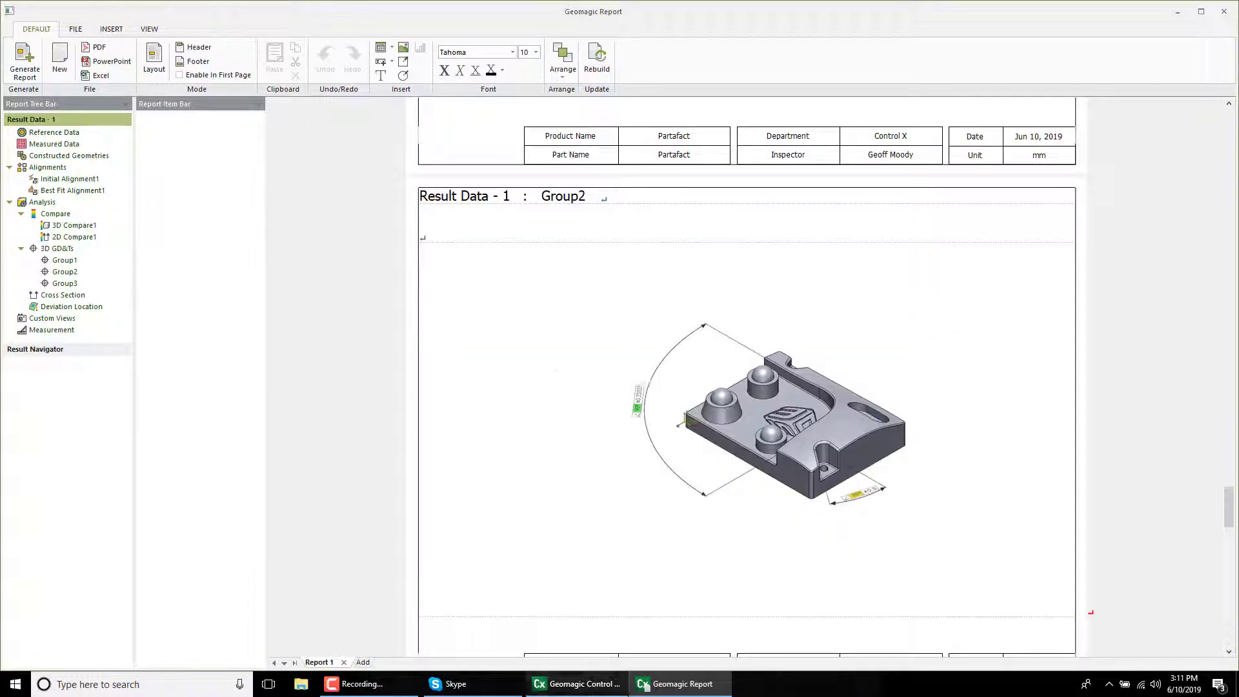
# Step: In Geomagic Control X, restore Group2's stored viewpoint, enlarge the part in view, update the viewpoint, and return to Geomagic Report
pyautogui.click(568, 687)
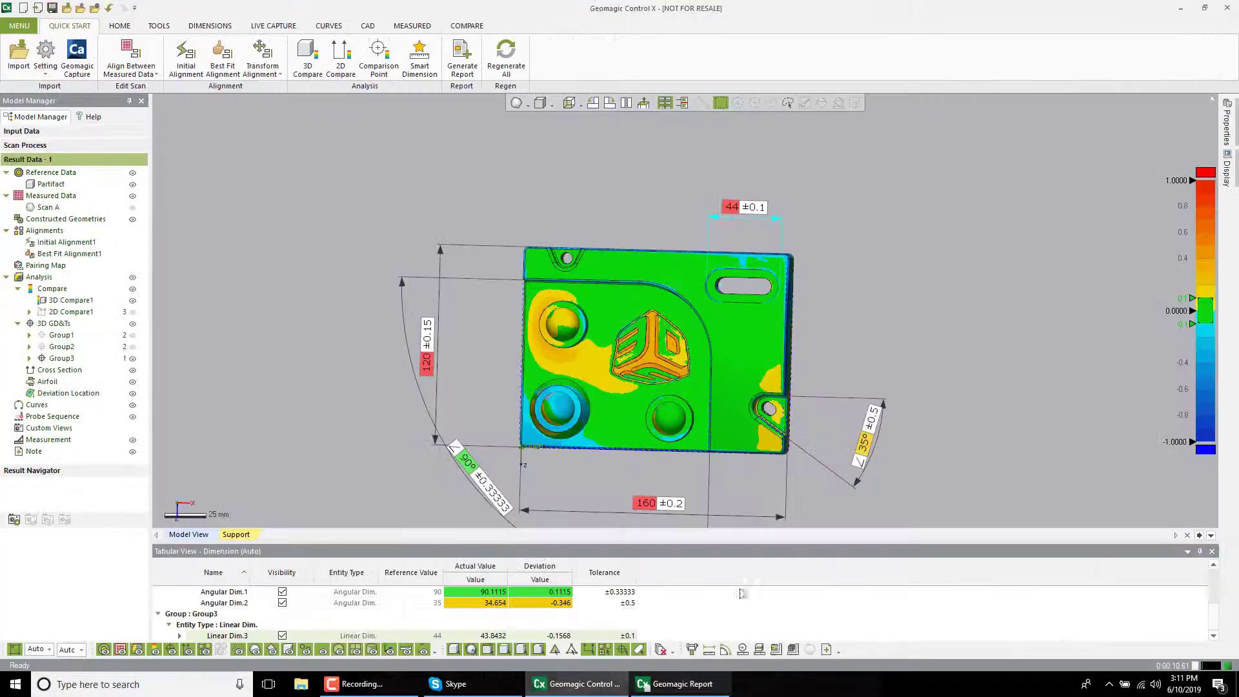
pyautogui.click(62, 346)
pyautogui.click(31, 520)
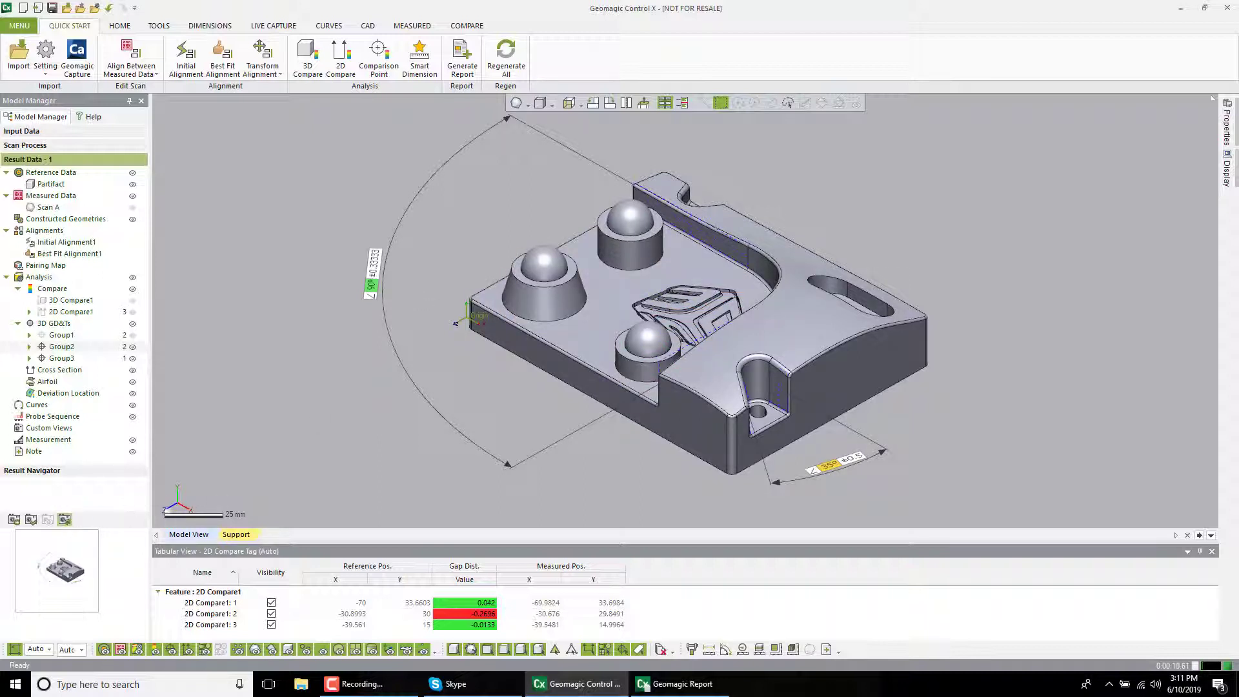
pyautogui.click(65, 520)
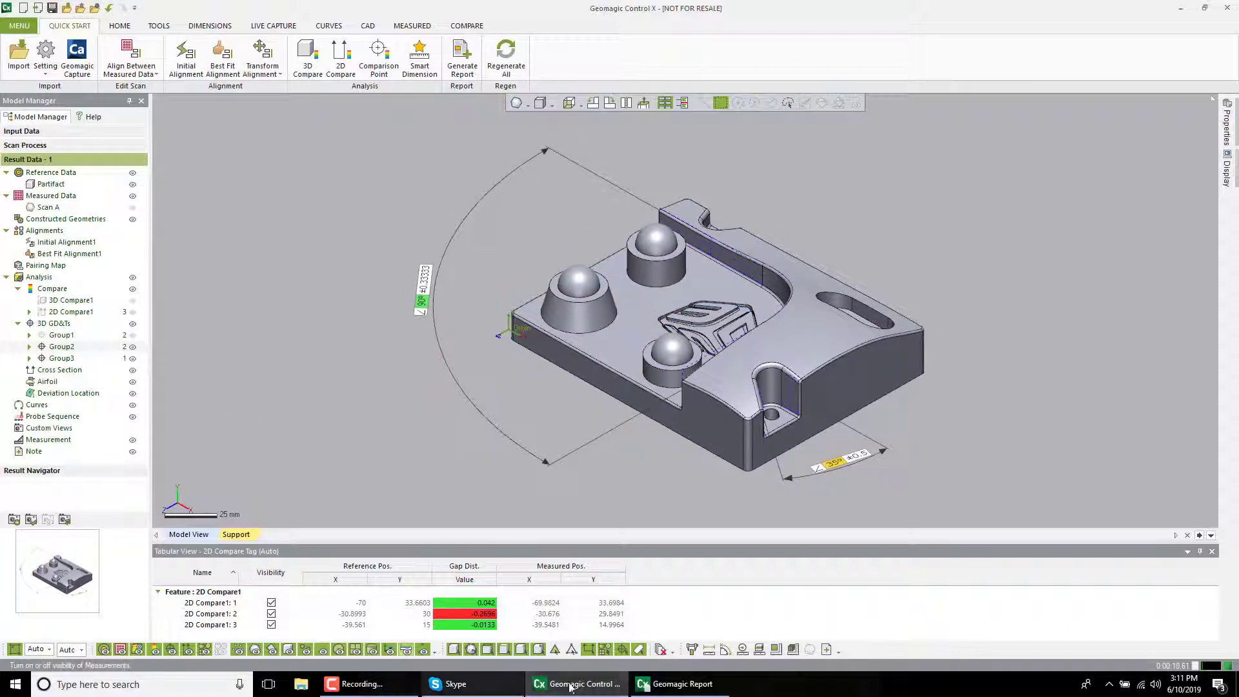
pyautogui.click(676, 683)
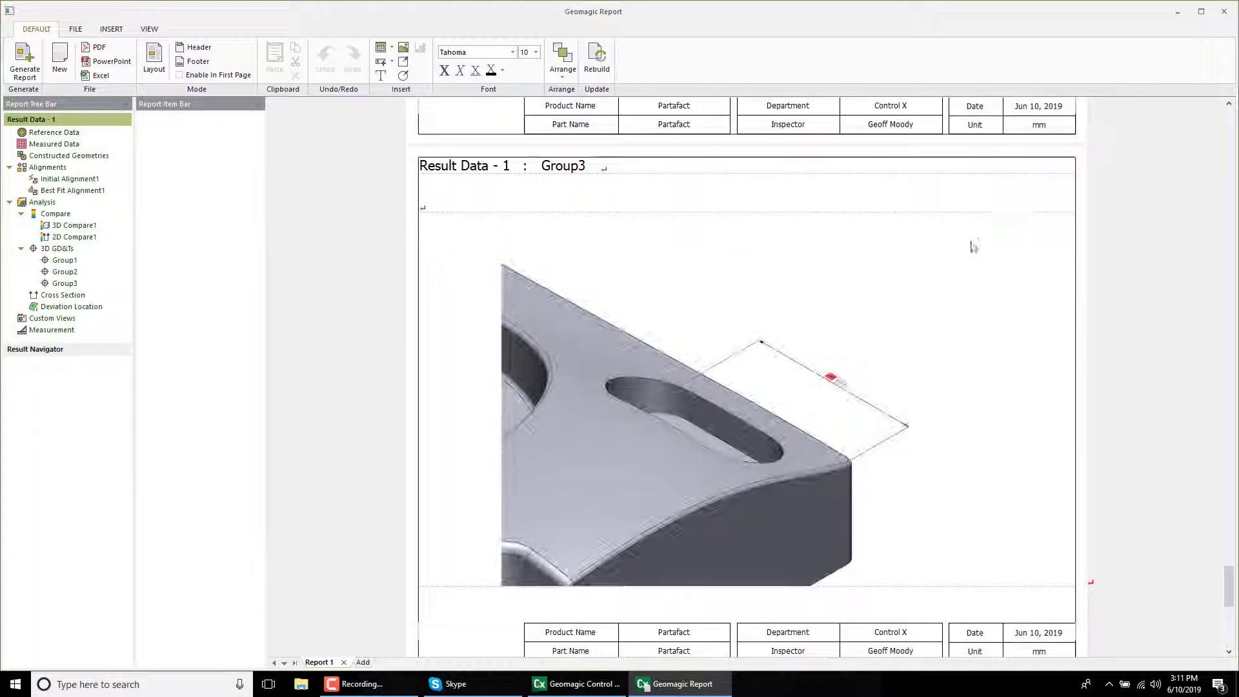
# Step: In Geomagic Control X, update Group3's stored viewpoint to a straight-on view of the whole slotted face, and return to Geomagic Report
pyautogui.click(576, 684)
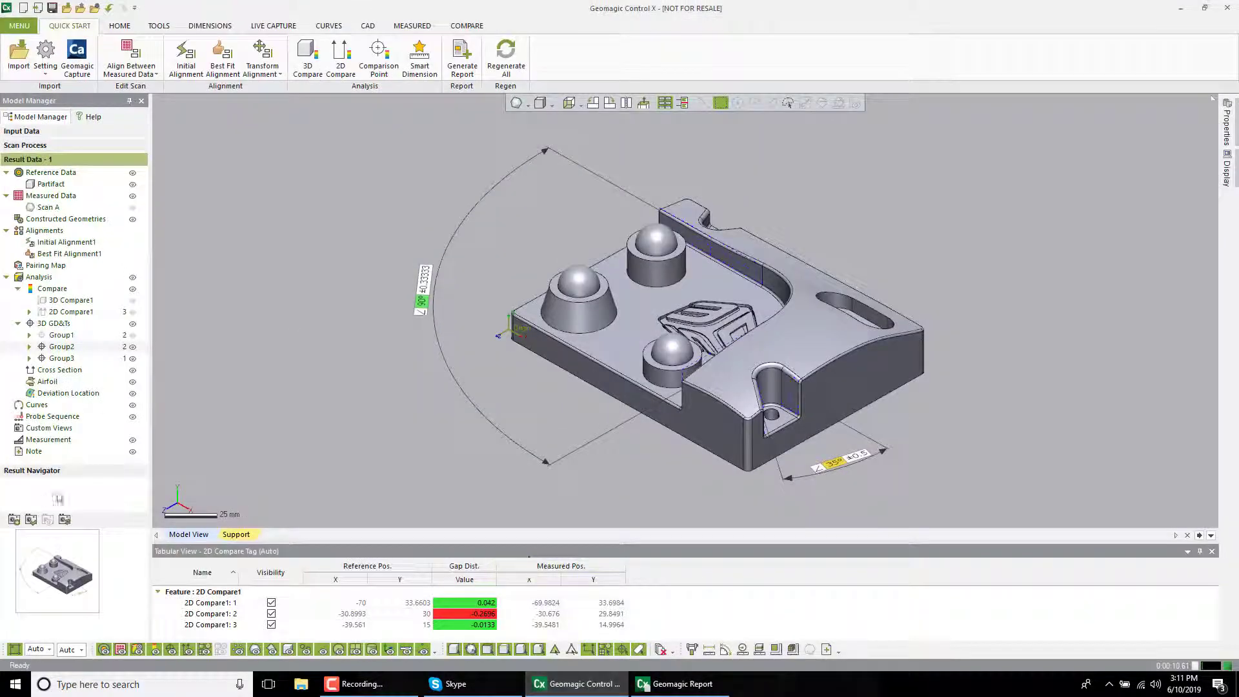
pyautogui.click(67, 357)
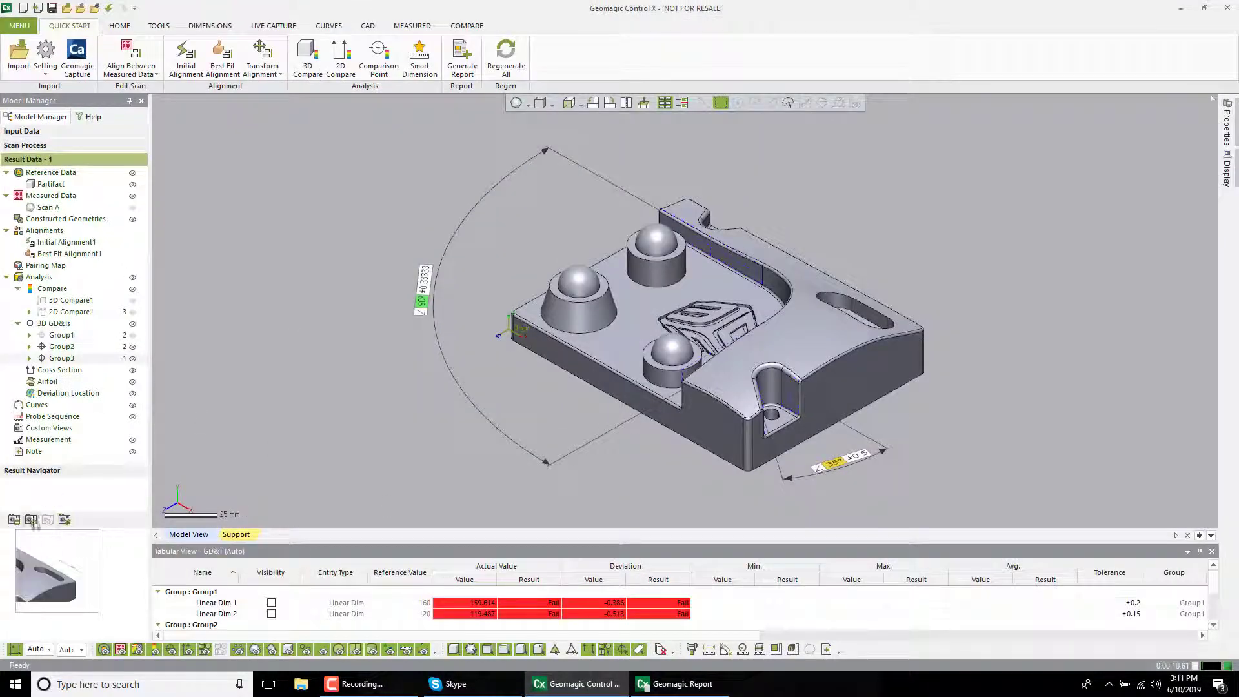
pyautogui.click(30, 519)
pyautogui.moveTo(455, 471); pyautogui.dragTo(830, 254, button='right')
pyautogui.scroll(-2, 502, 384)
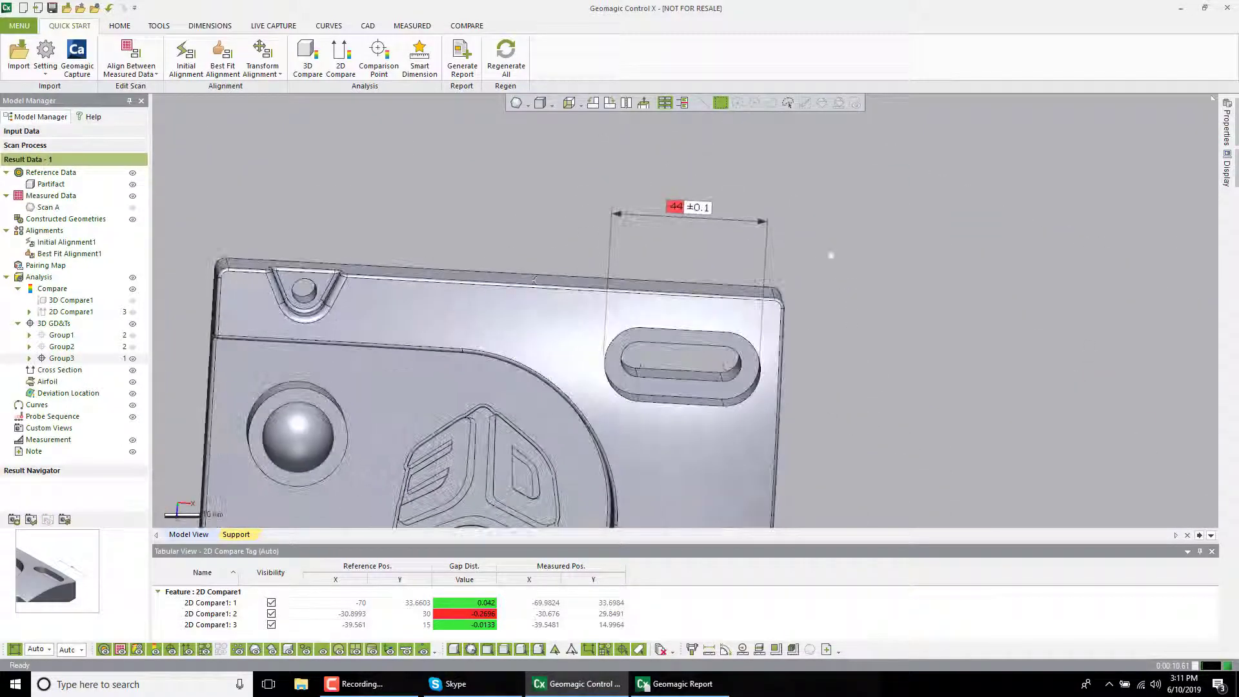
pyautogui.click(582, 105)
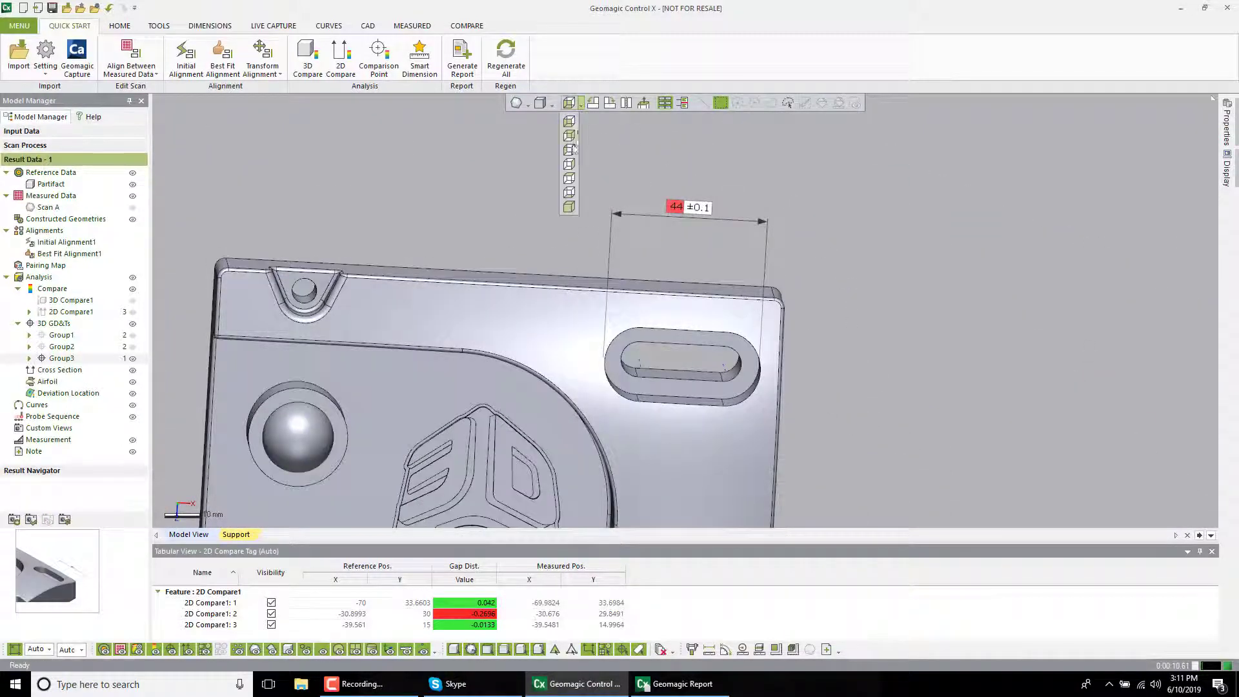
pyautogui.click(571, 195)
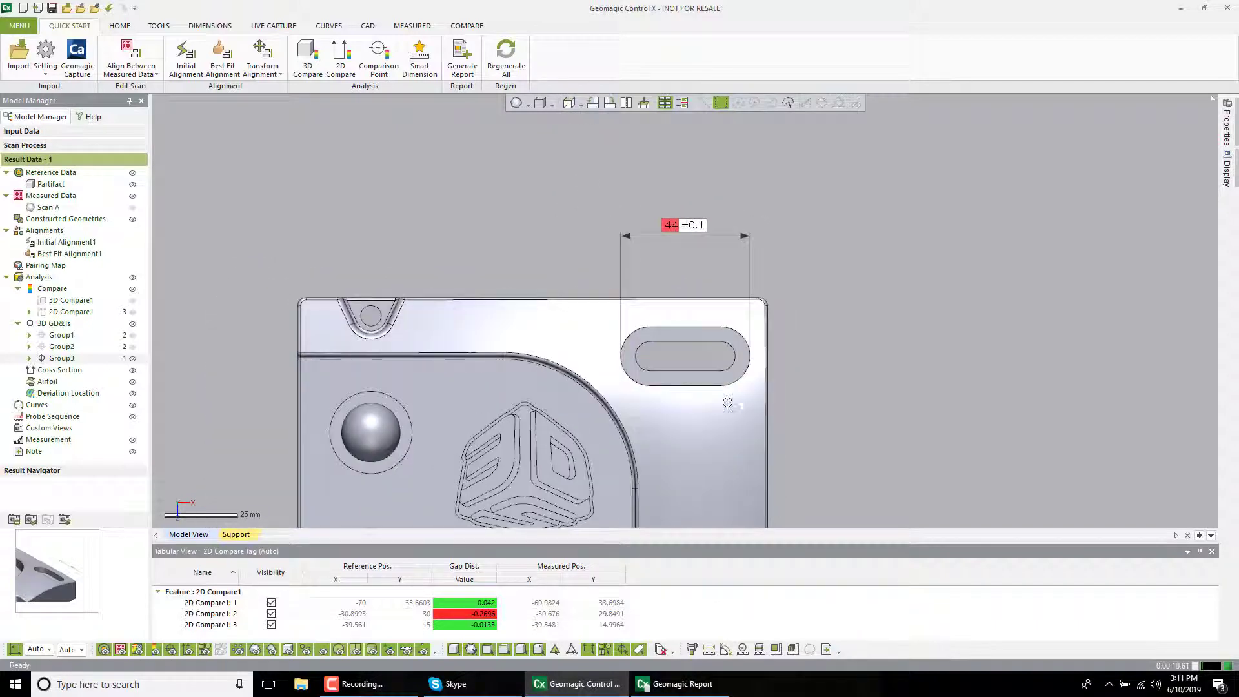
pyautogui.scroll(-1, 728, 402)
pyautogui.keyDown('ctrl'); pyautogui.moveTo(732, 391); pyautogui.dragTo(819, 299, button='right'); pyautogui.keyUp('ctrl')
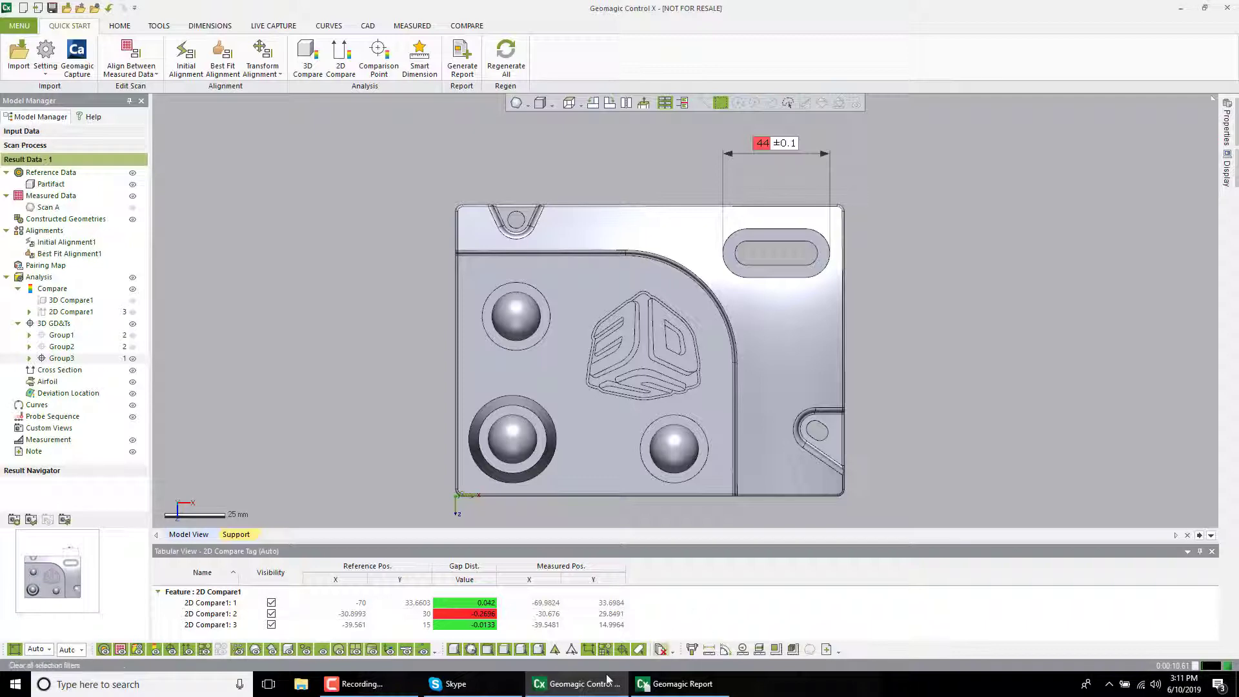
pyautogui.click(665, 683)
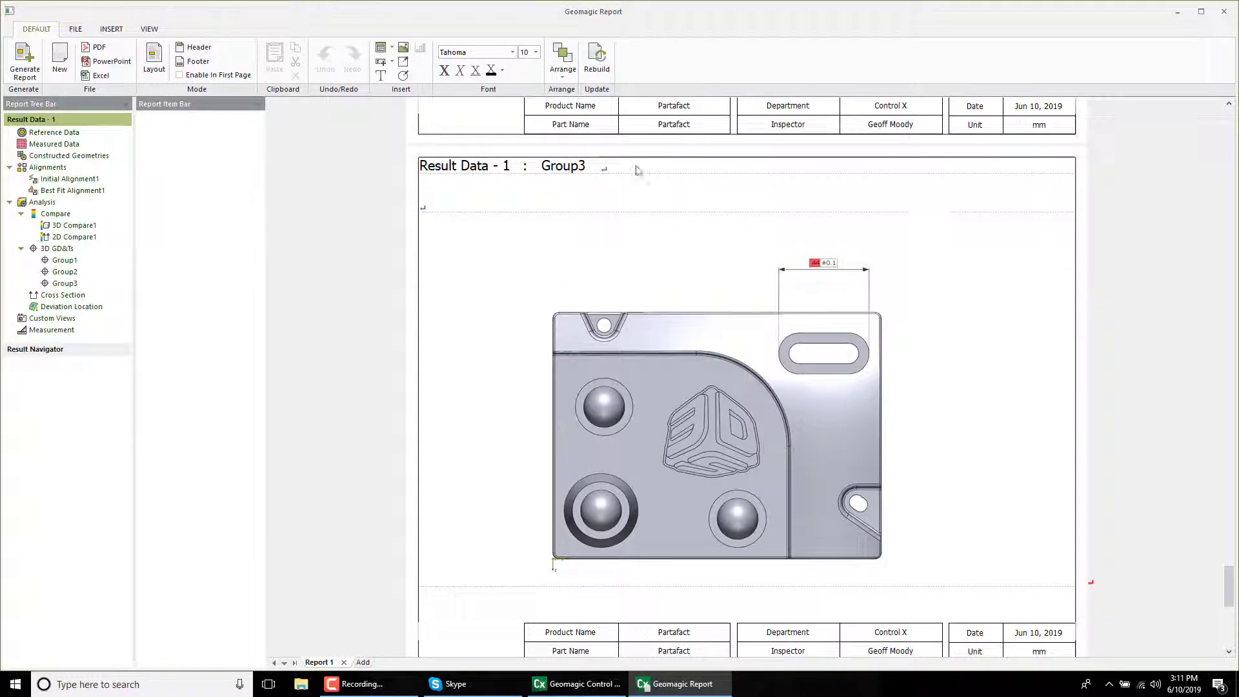
# Step: Export all sheets of the report as a PDF named Test part in the Partifact folder
pyautogui.click(96, 48)
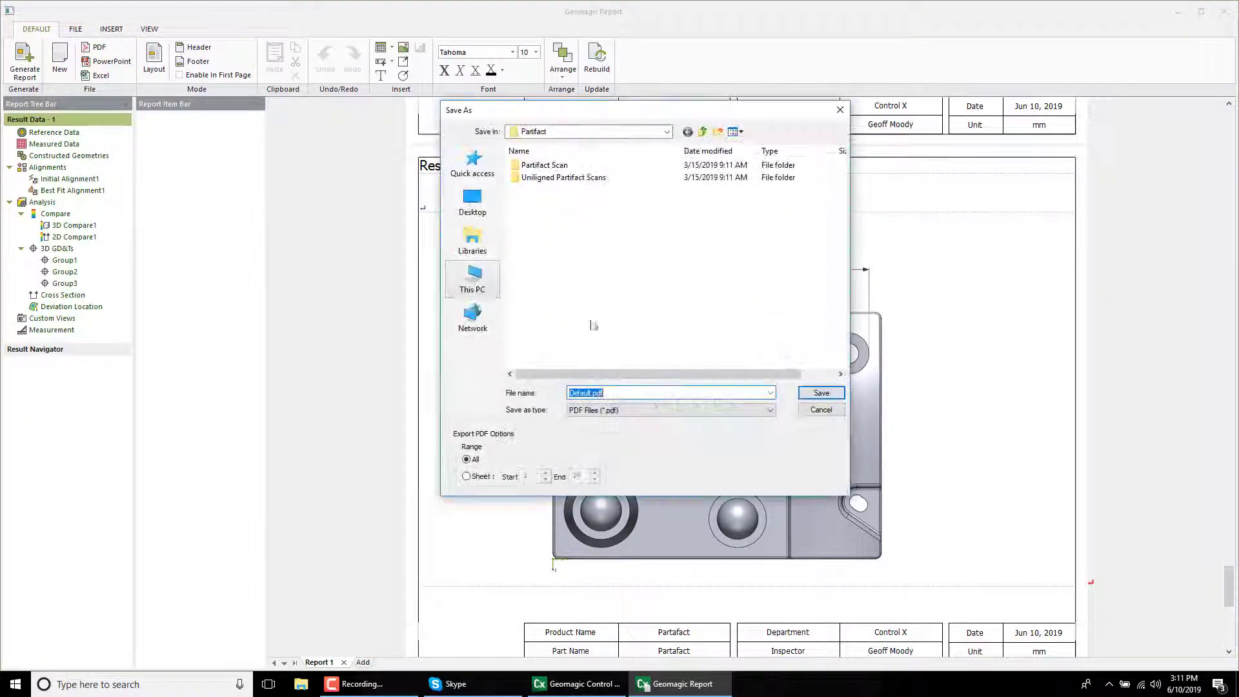
pyautogui.write('T')
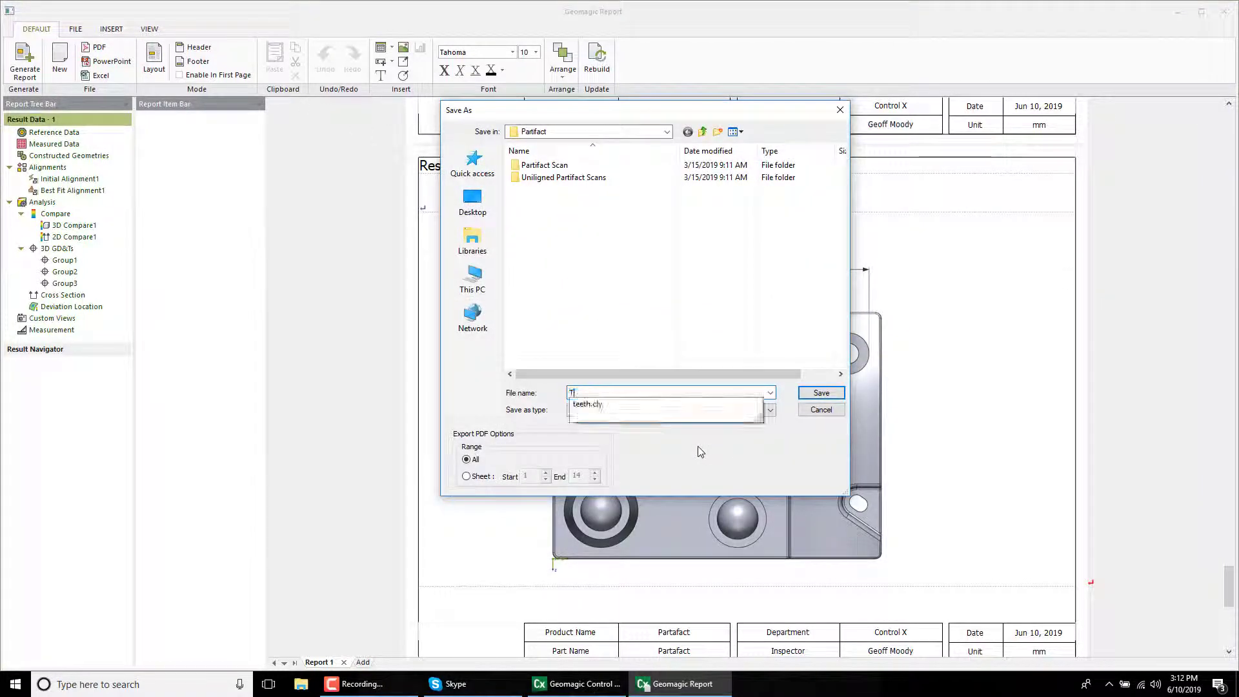
pyautogui.write('est gap')
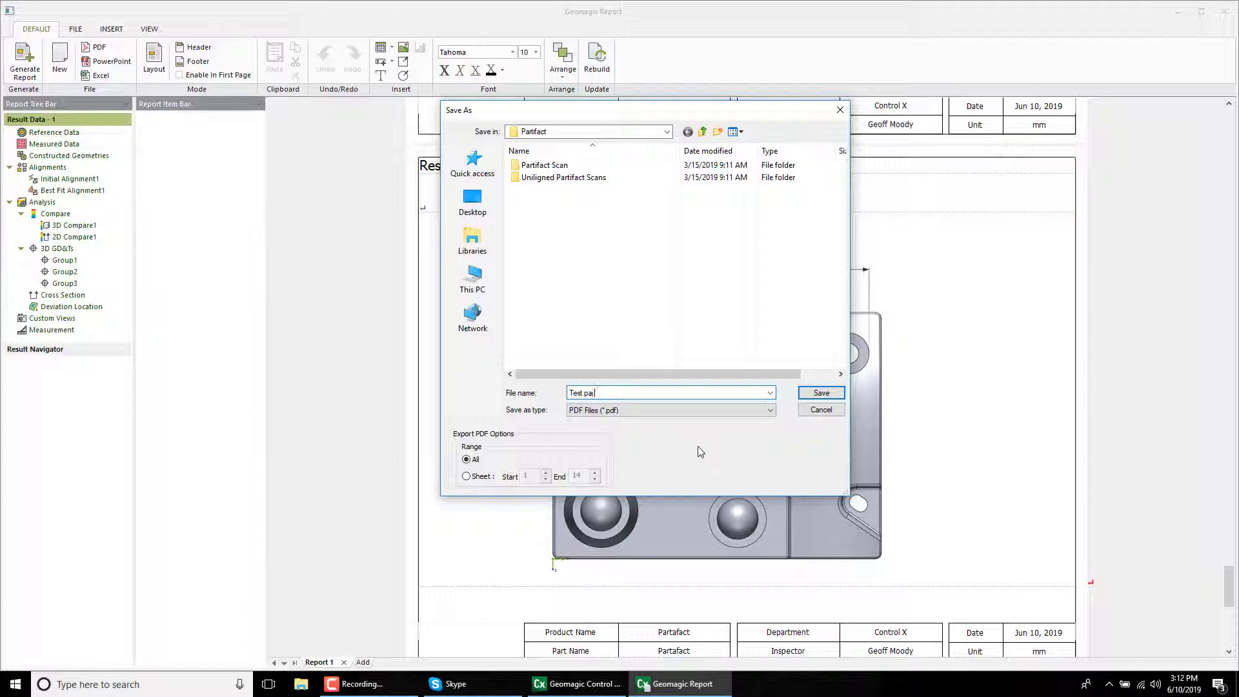
pyautogui.click(821, 393)
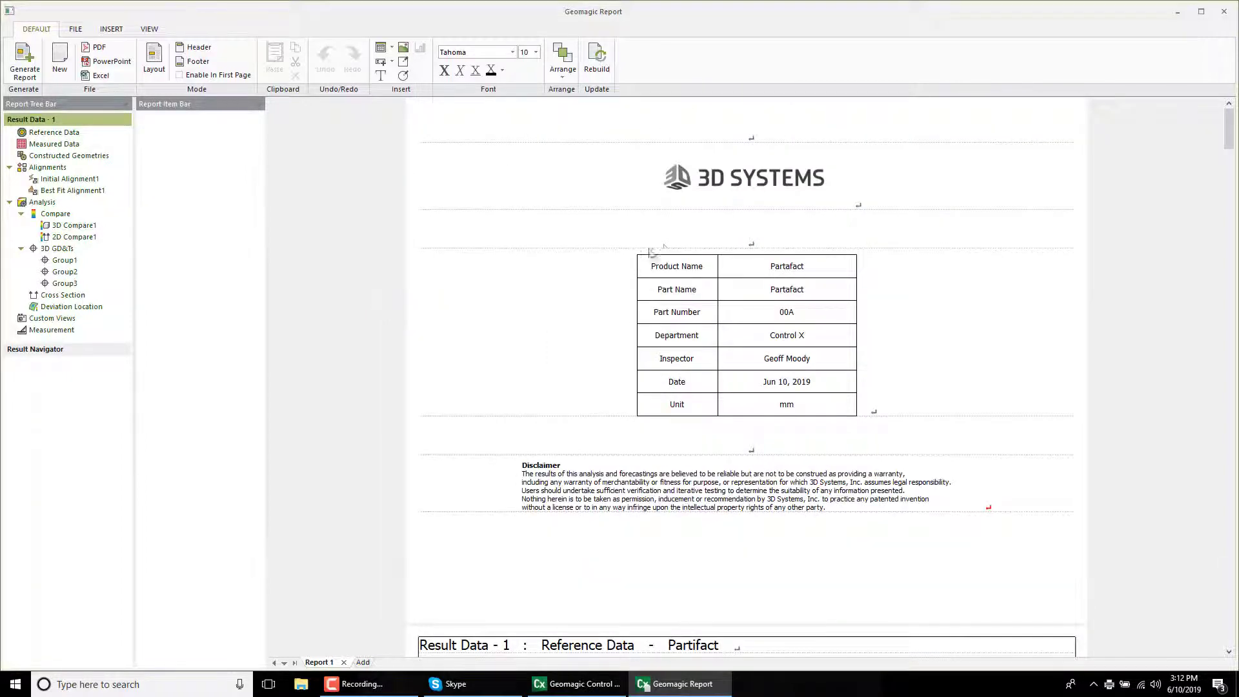
# Step: Look through the exported Test part PDF in Adobe Acrobat to its last page and back
pyautogui.scroll(-20, 710, 213)
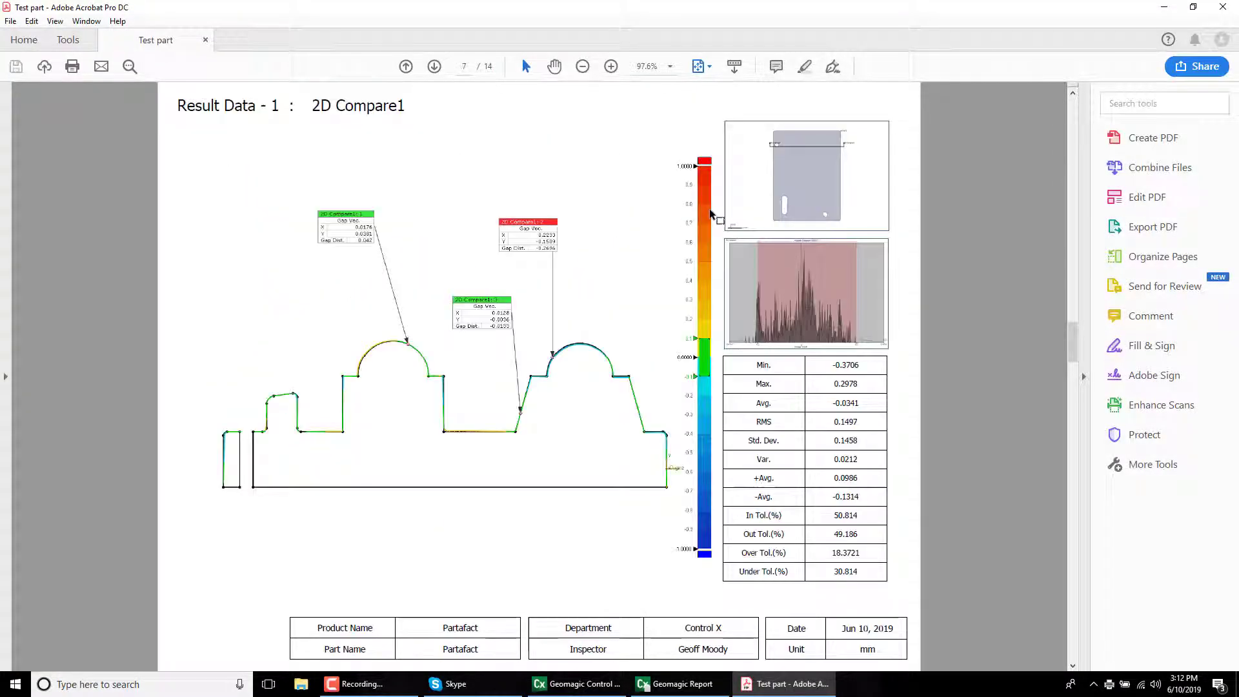
pyautogui.scroll(-10, 710, 213)
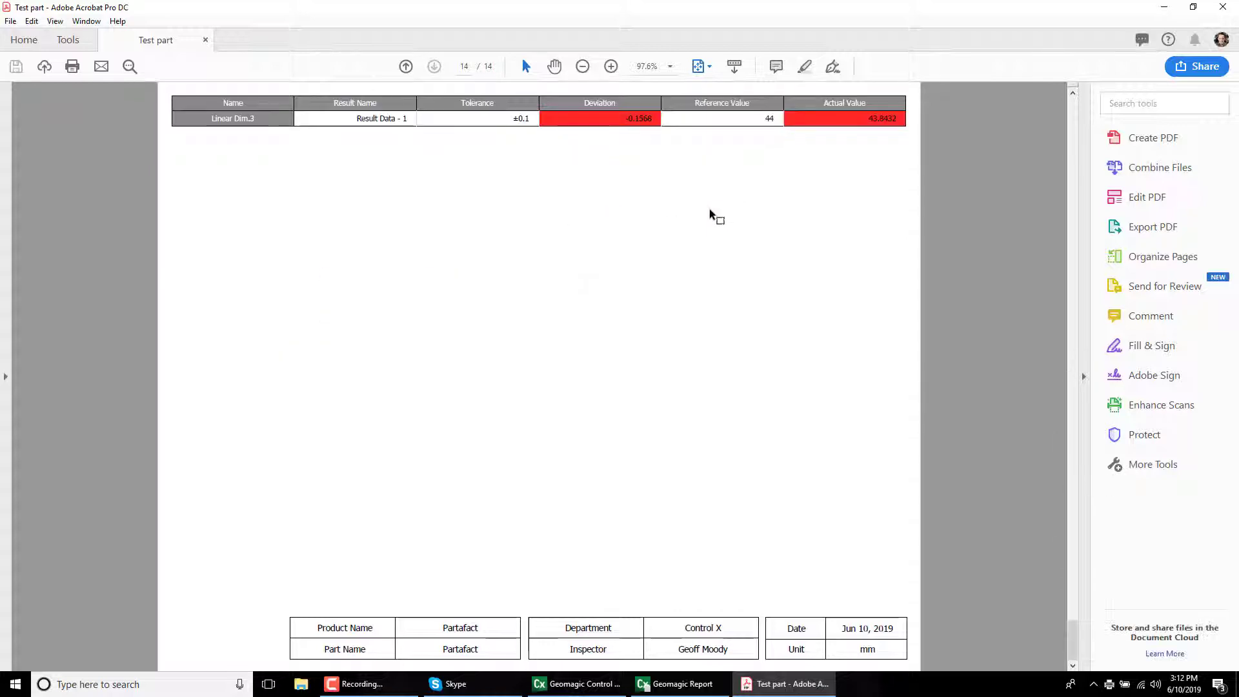
pyautogui.scroll(20, 710, 213)
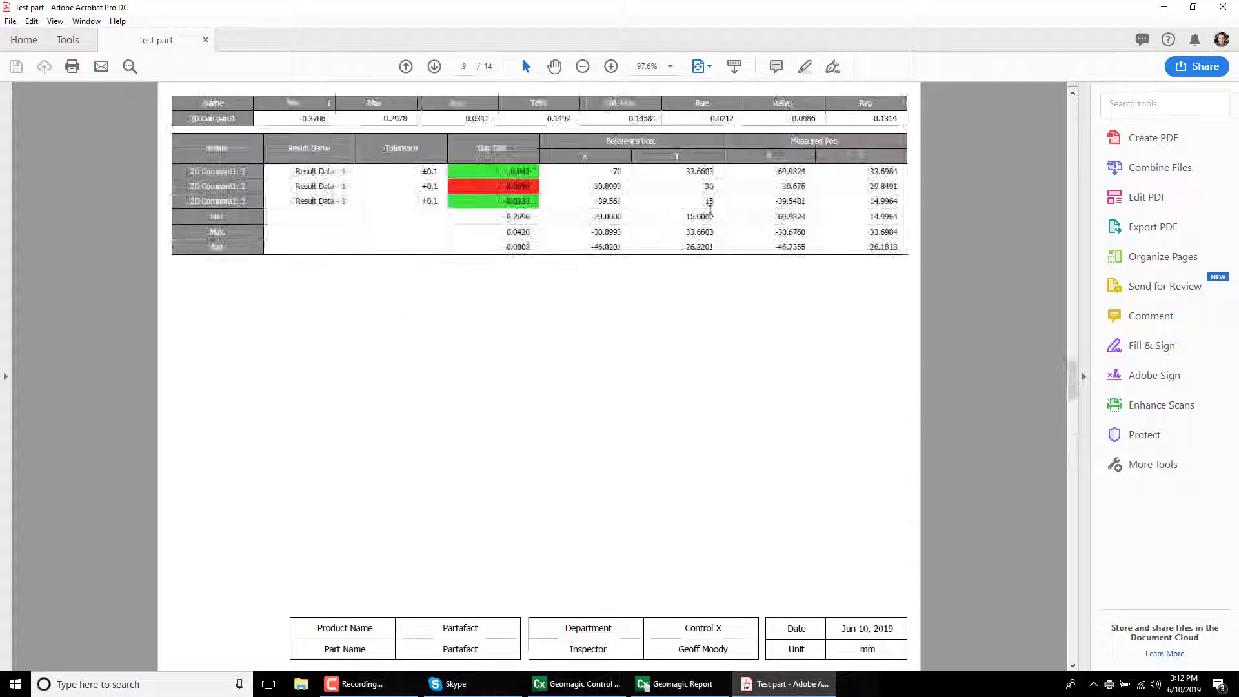